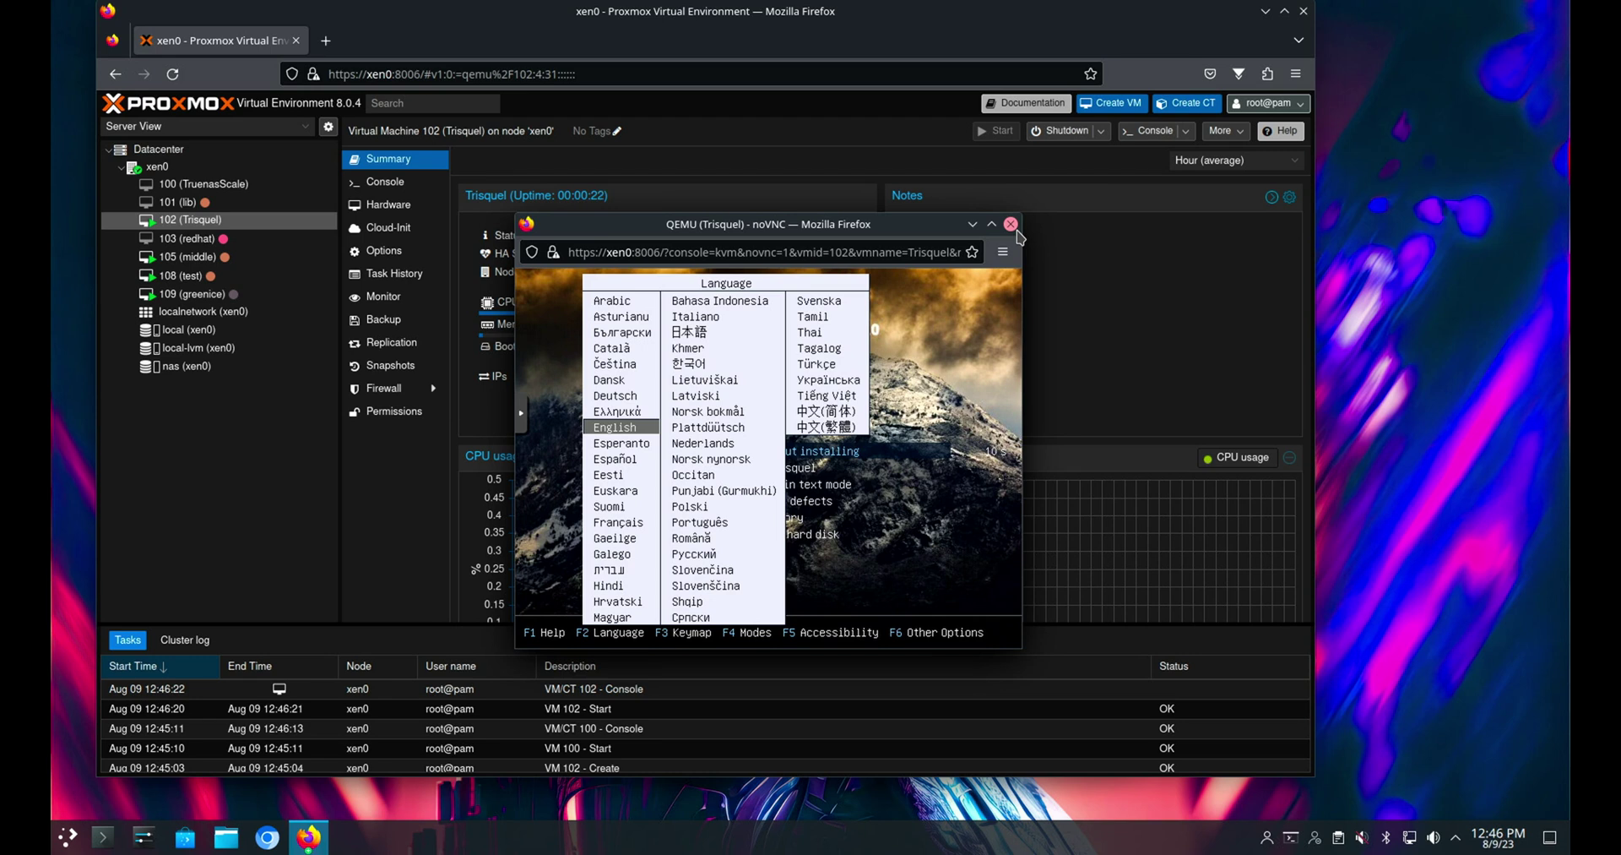
# Boot the VM in English and start the Install Trisquel option from the boot menu.
pyautogui.press('Return')
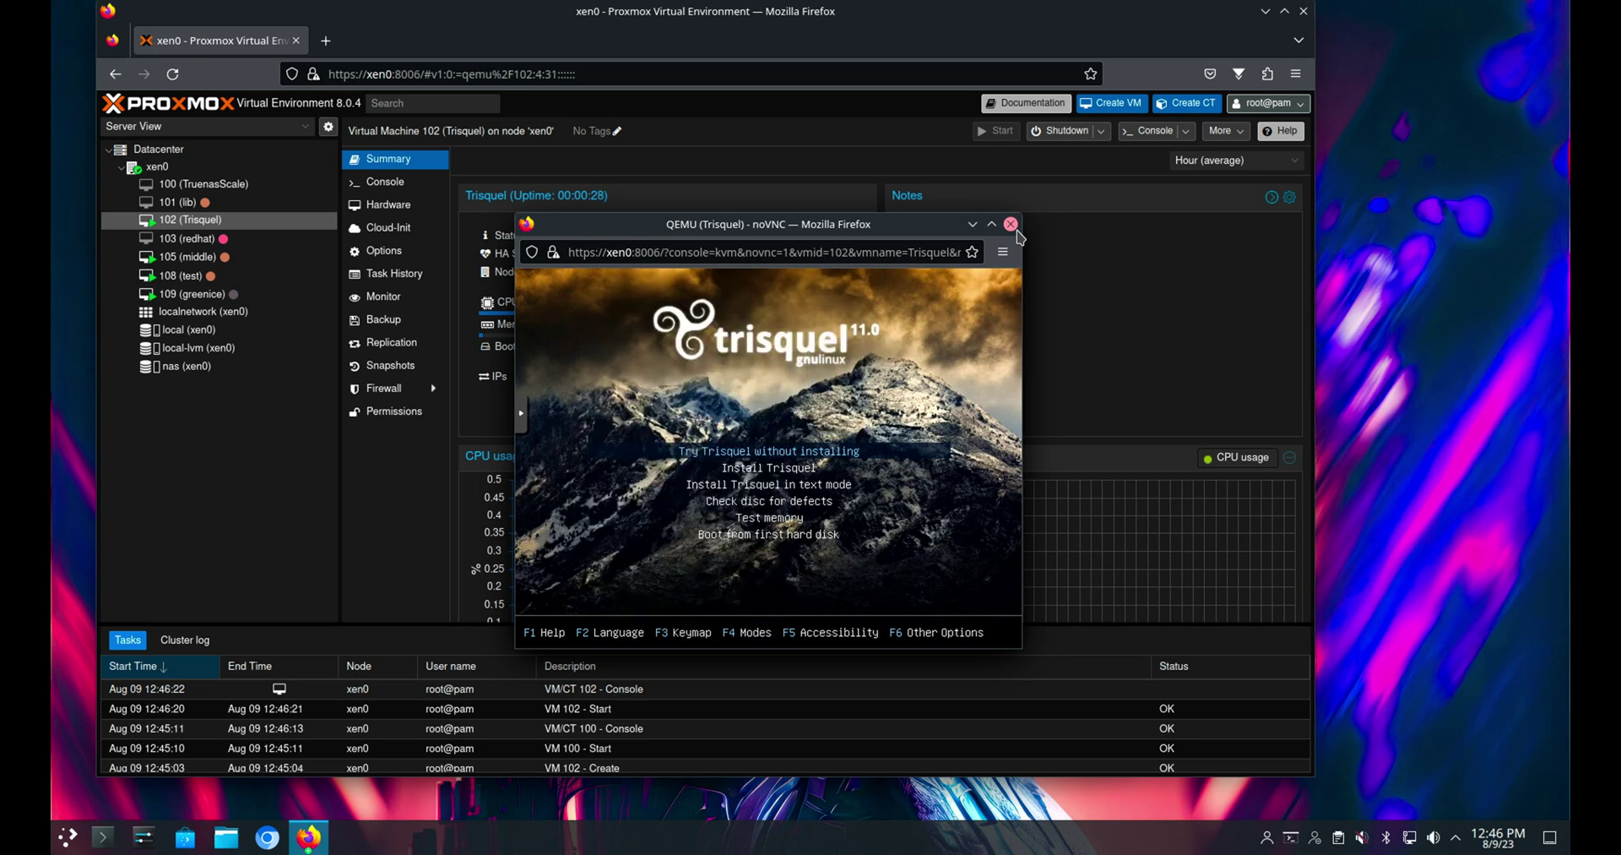
pyautogui.press('Down')
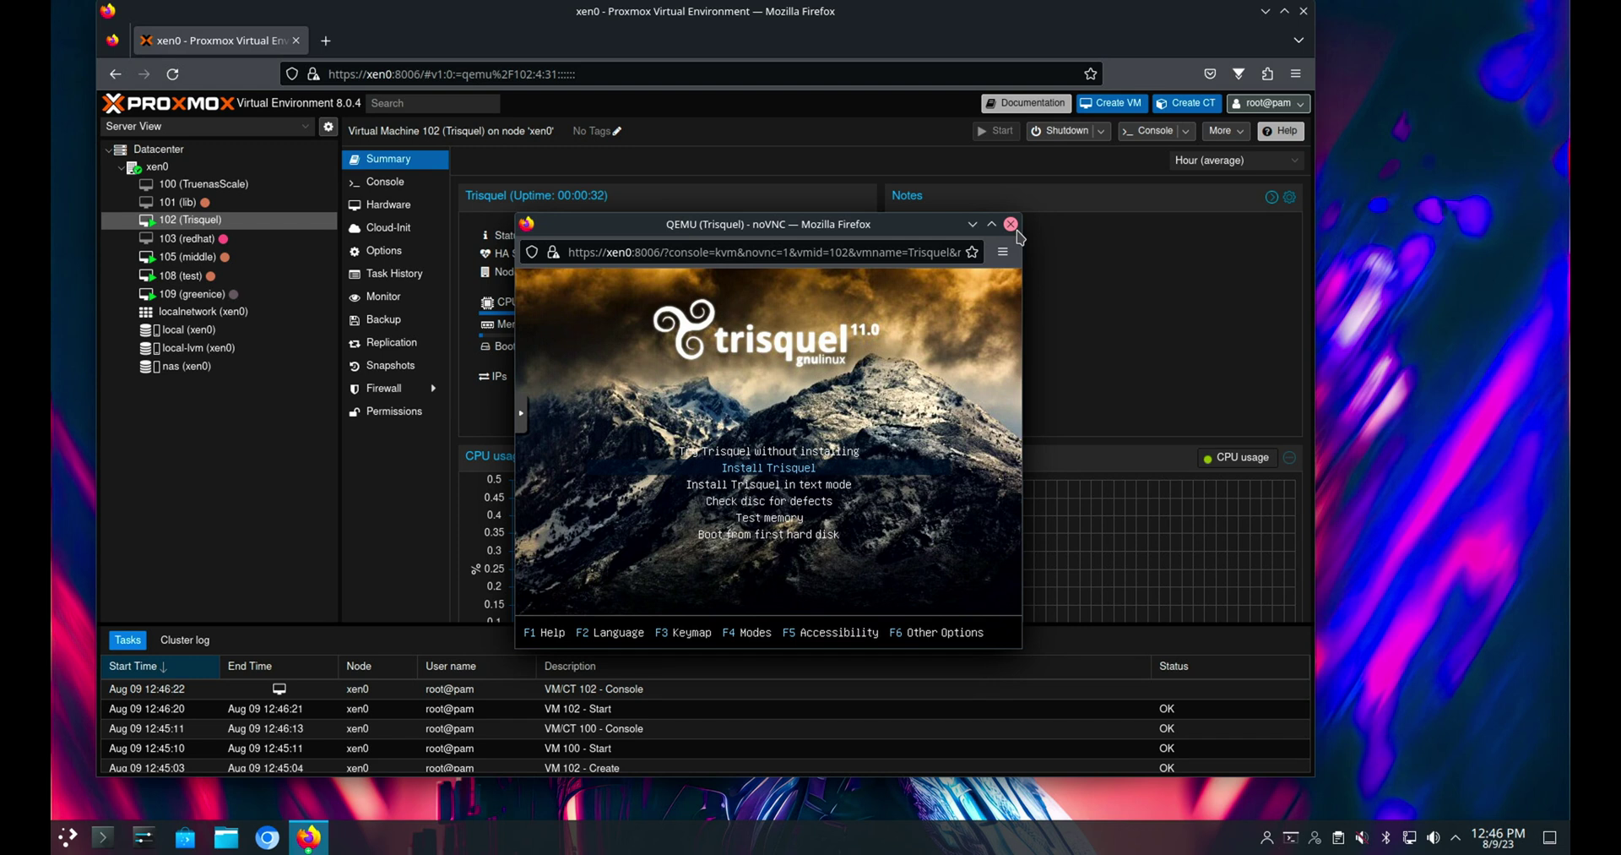
pyautogui.press('Down')
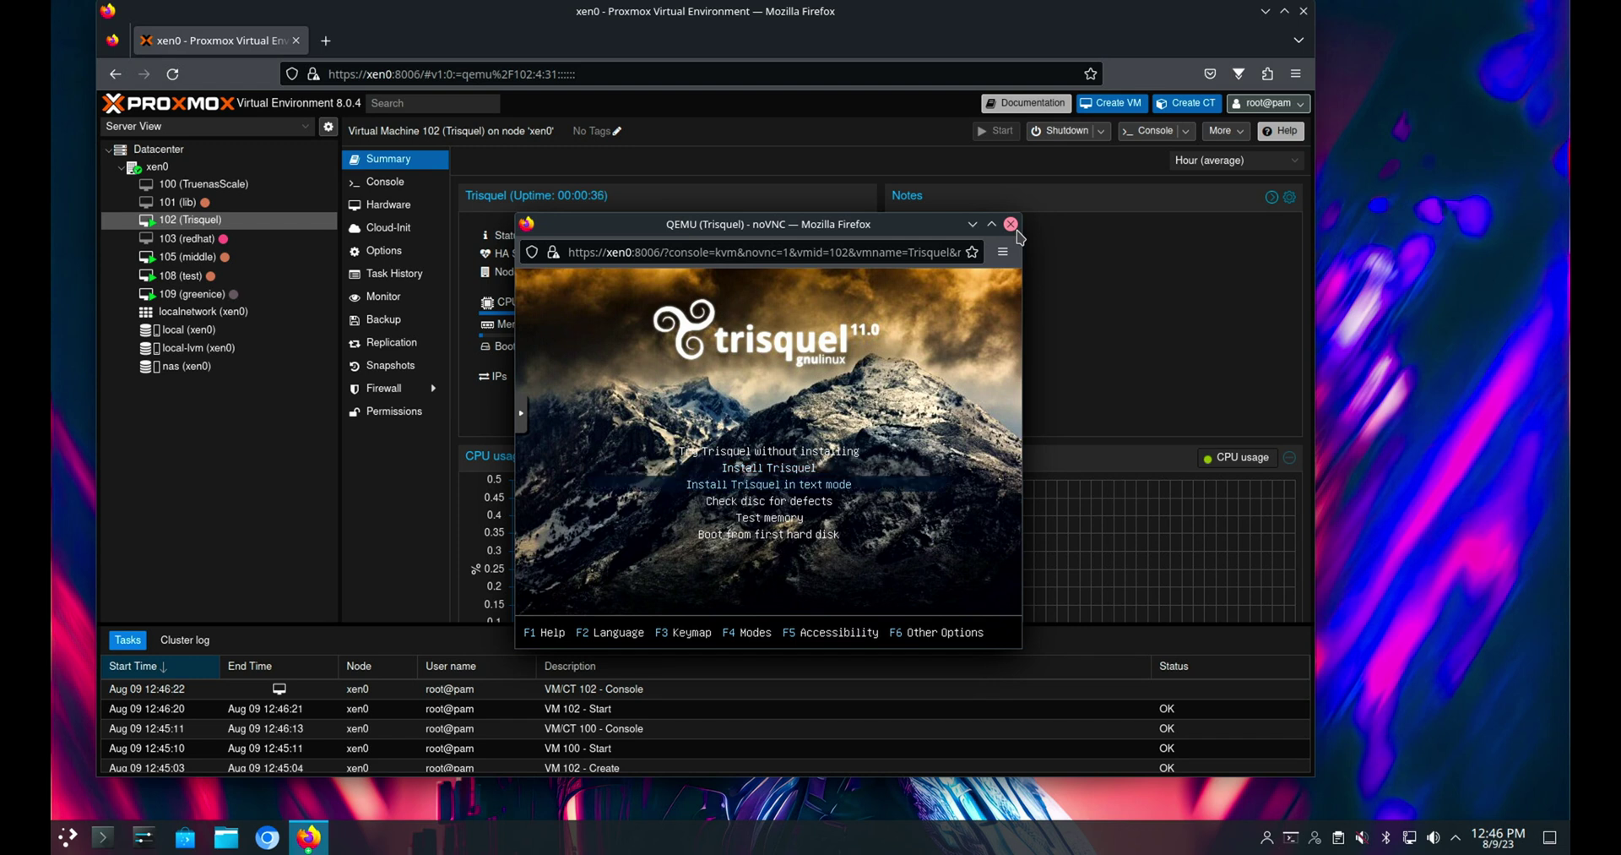
pyautogui.press('Down')
pyautogui.press('Down')
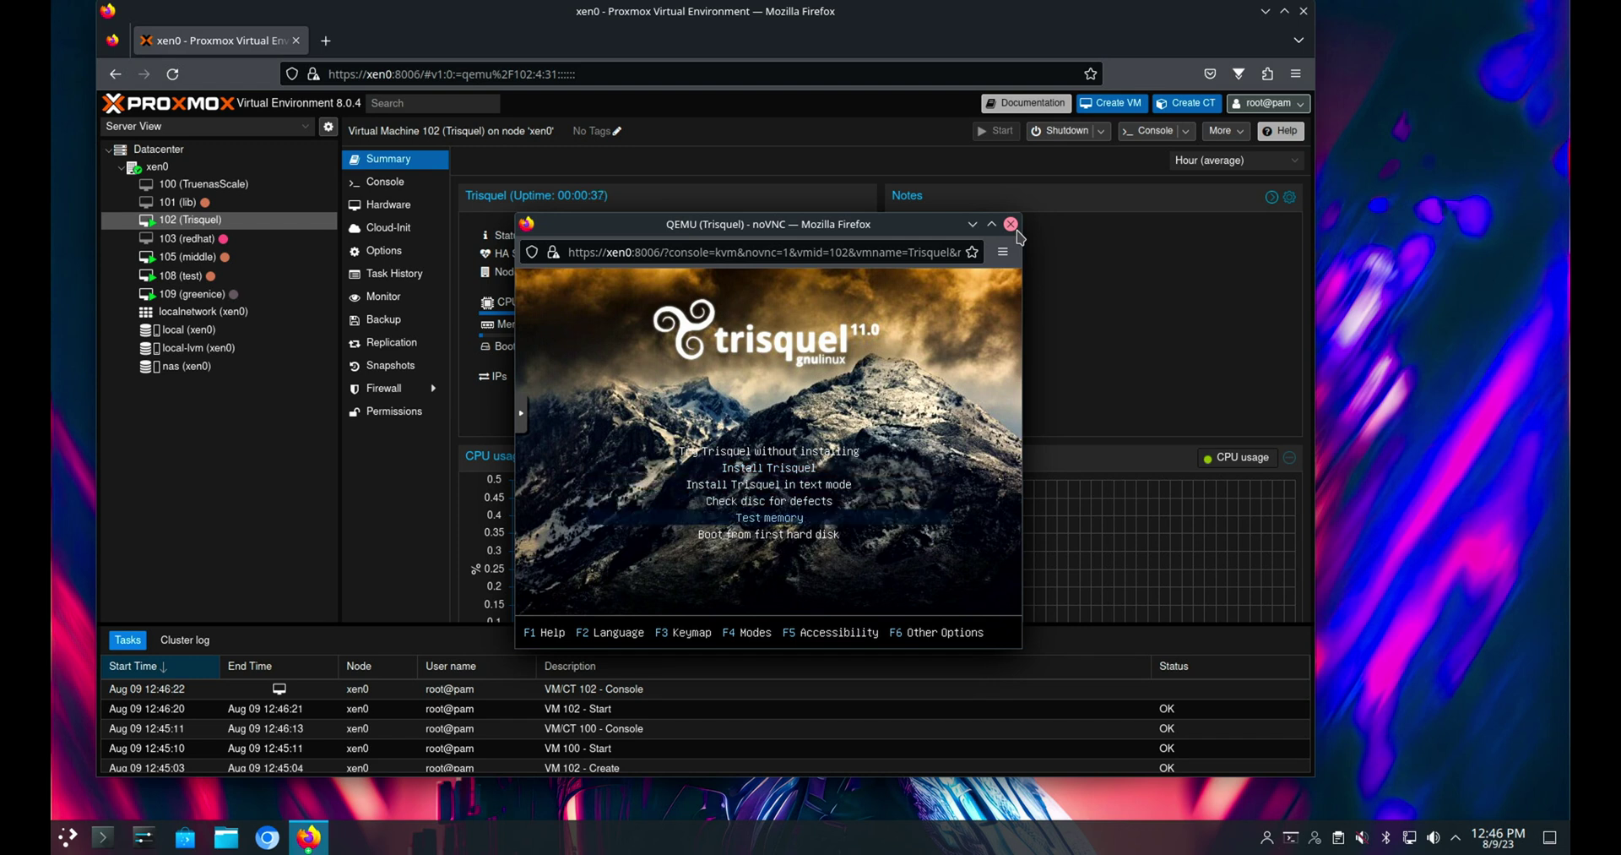
pyautogui.press('Down')
pyautogui.press('Up')
pyautogui.press('Up')
pyautogui.press('Up')
pyautogui.press('Up')
pyautogui.press('Up')
pyautogui.press('Down')
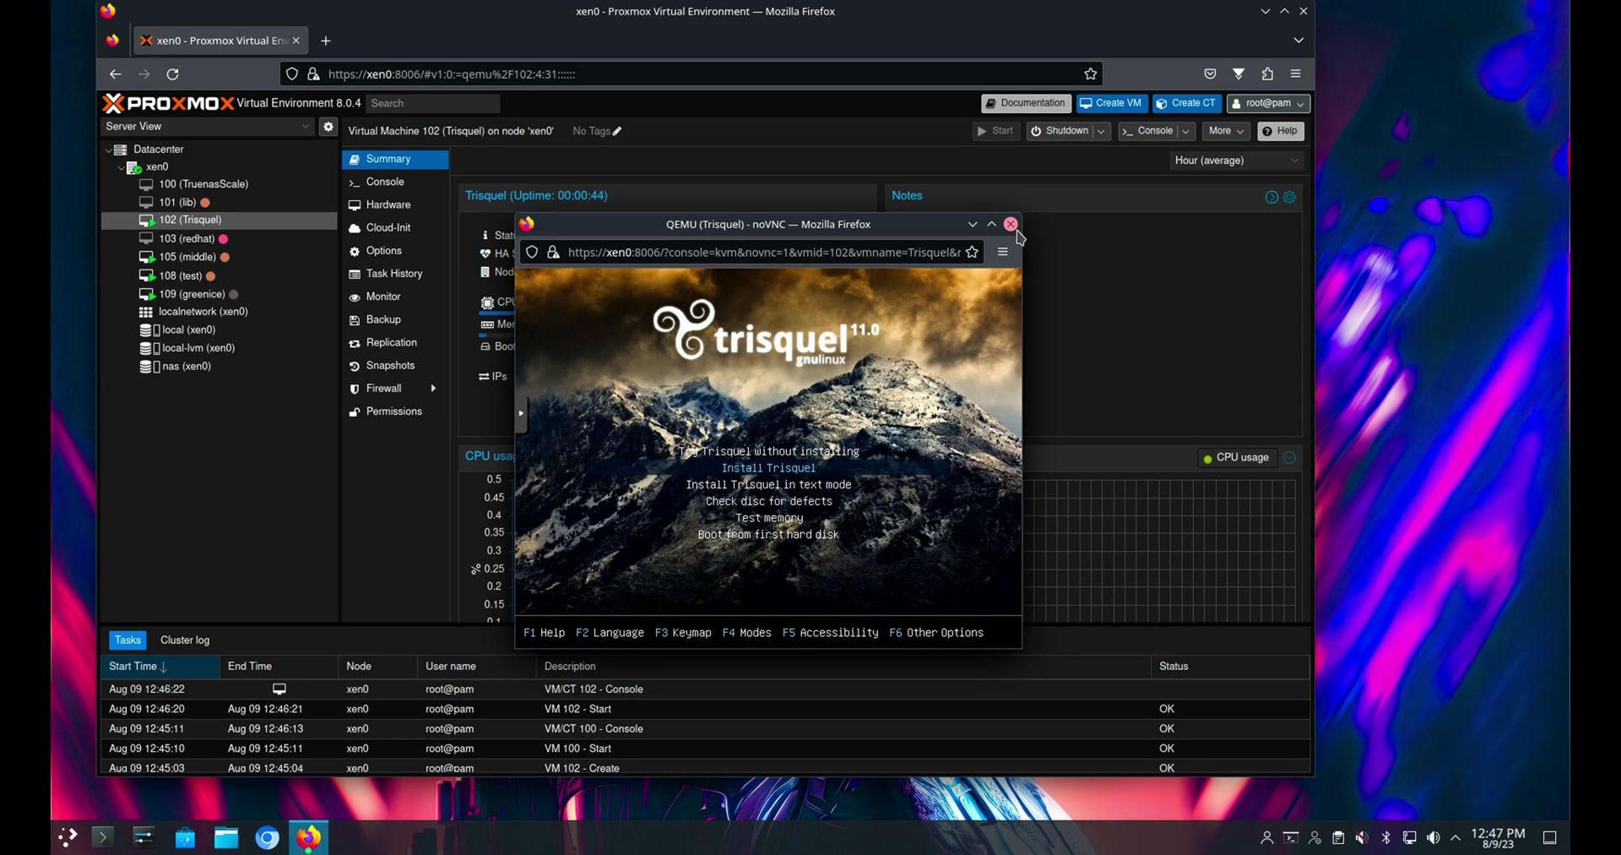
pyautogui.press('Return')
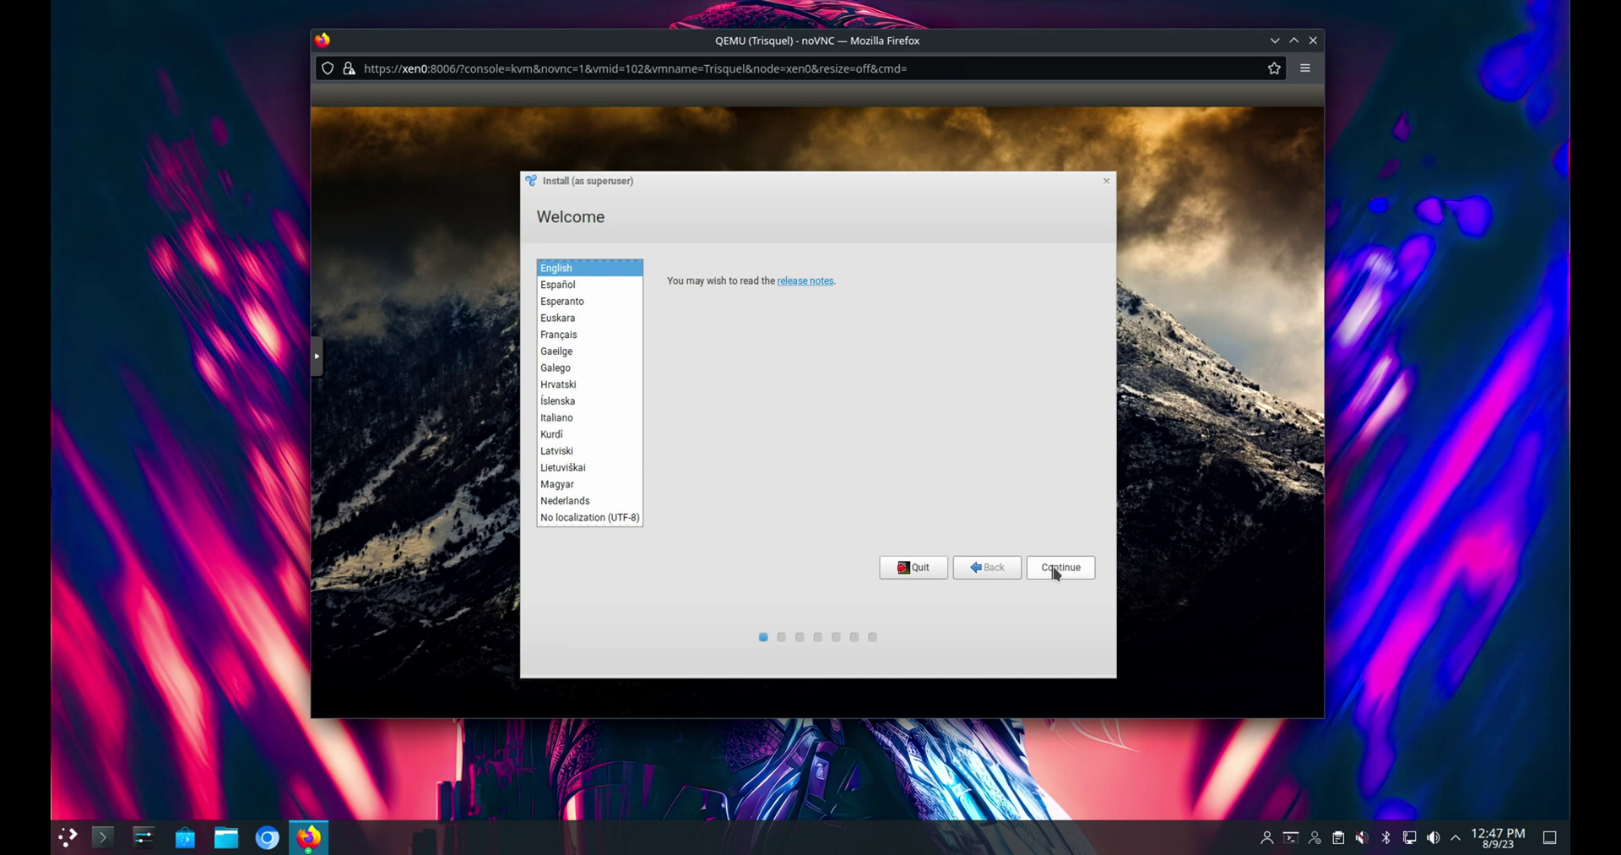
# Keep English, US keyboard and update downloads; erase the disk without LVM or encryption, and install.
pyautogui.click(1054, 570)
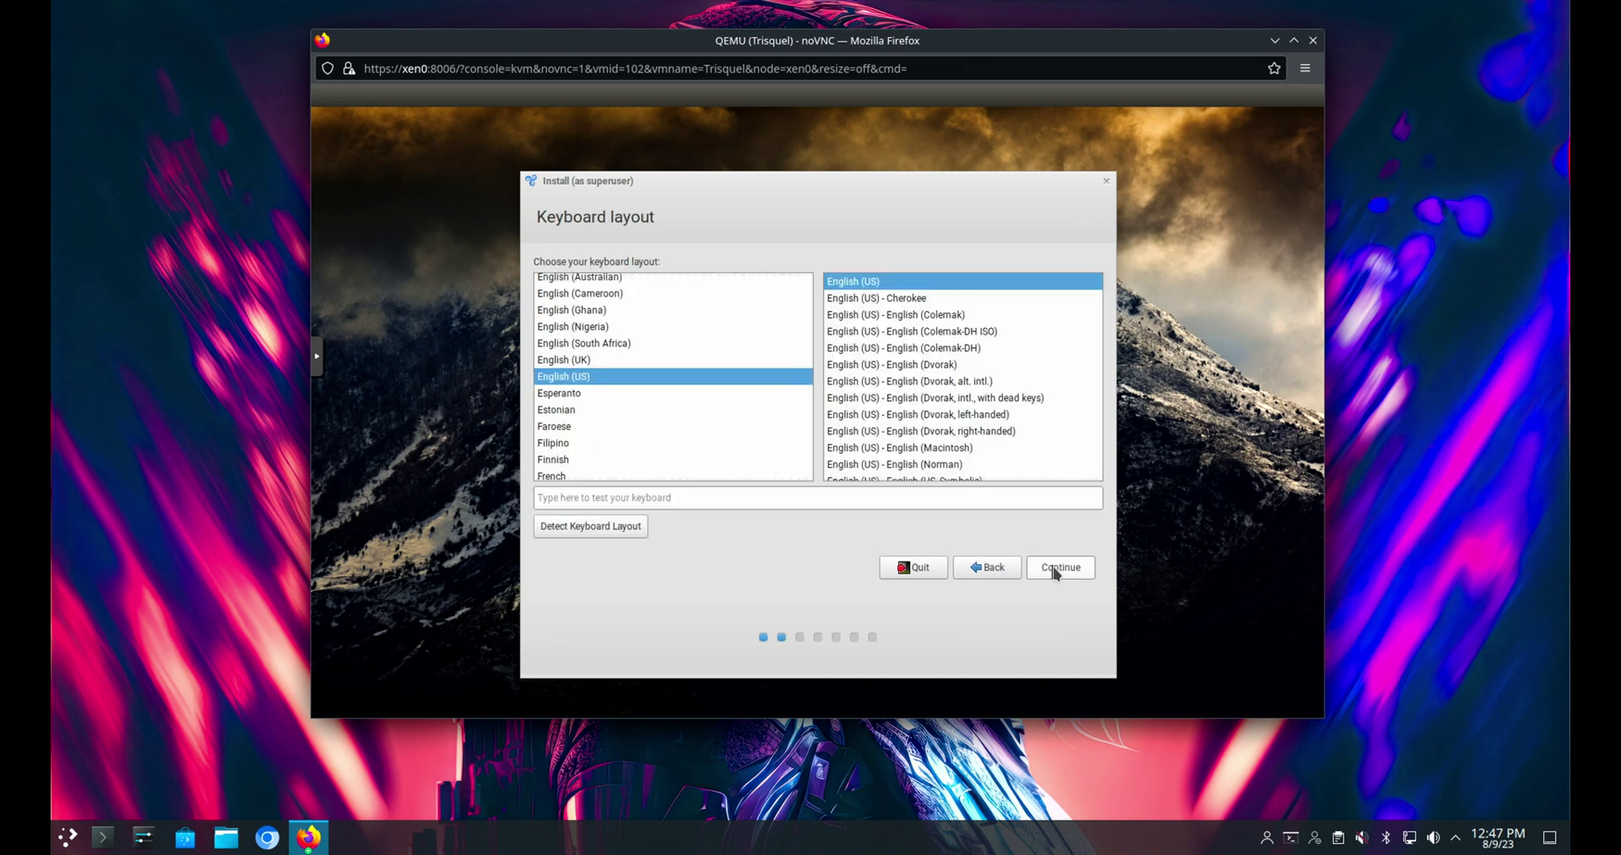
pyautogui.click(1054, 571)
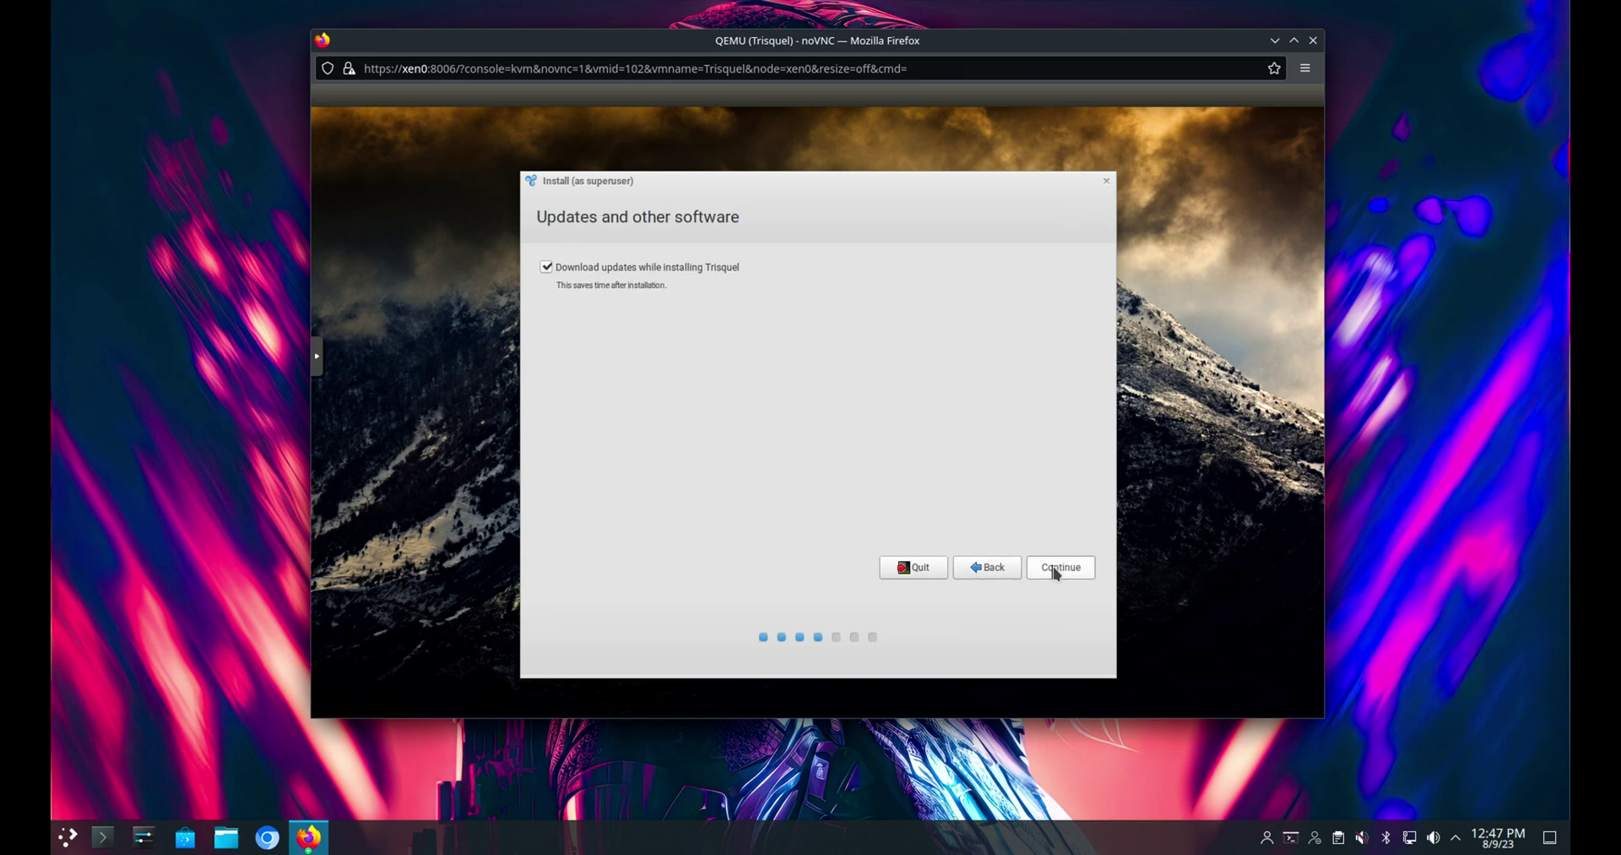
pyautogui.click(1054, 571)
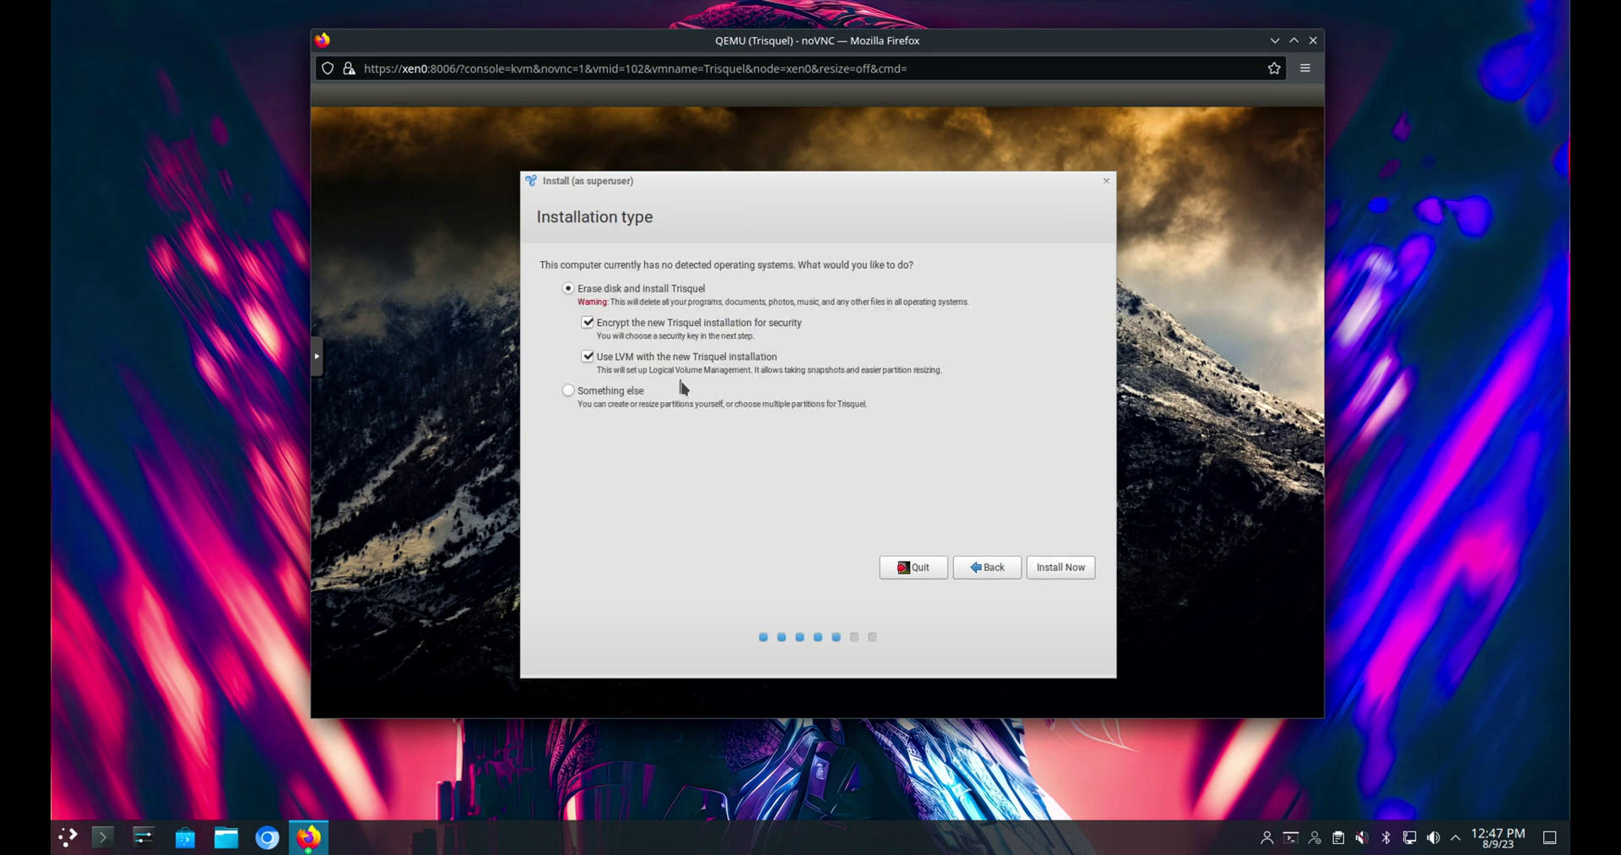
pyautogui.click(588, 358)
pyautogui.click(1069, 570)
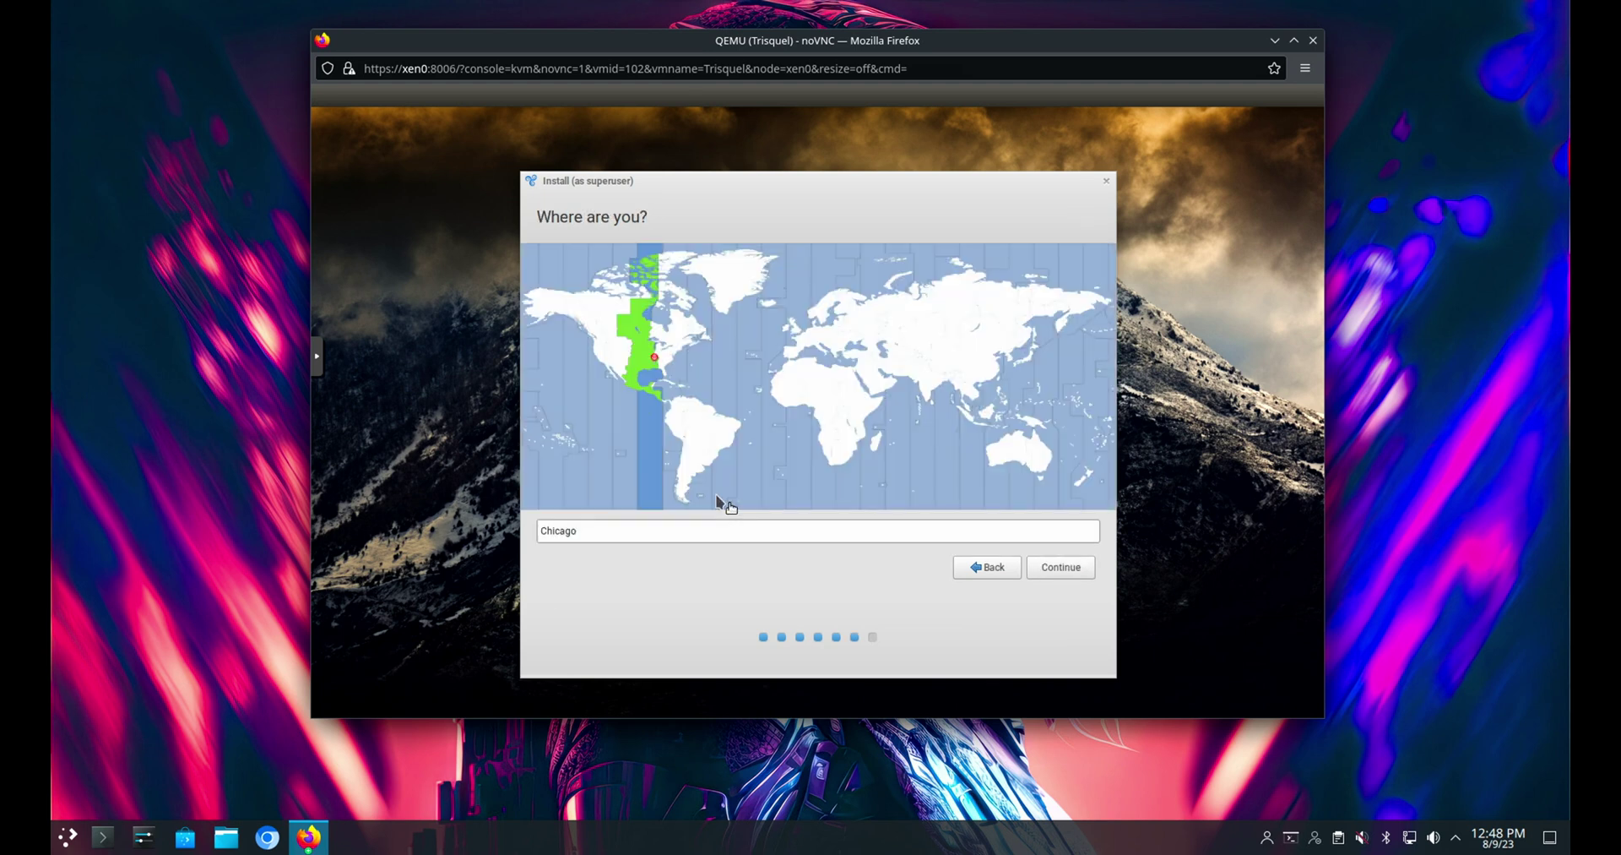
# Accept the Chicago time zone and submit the new user account details.
pyautogui.click(1061, 565)
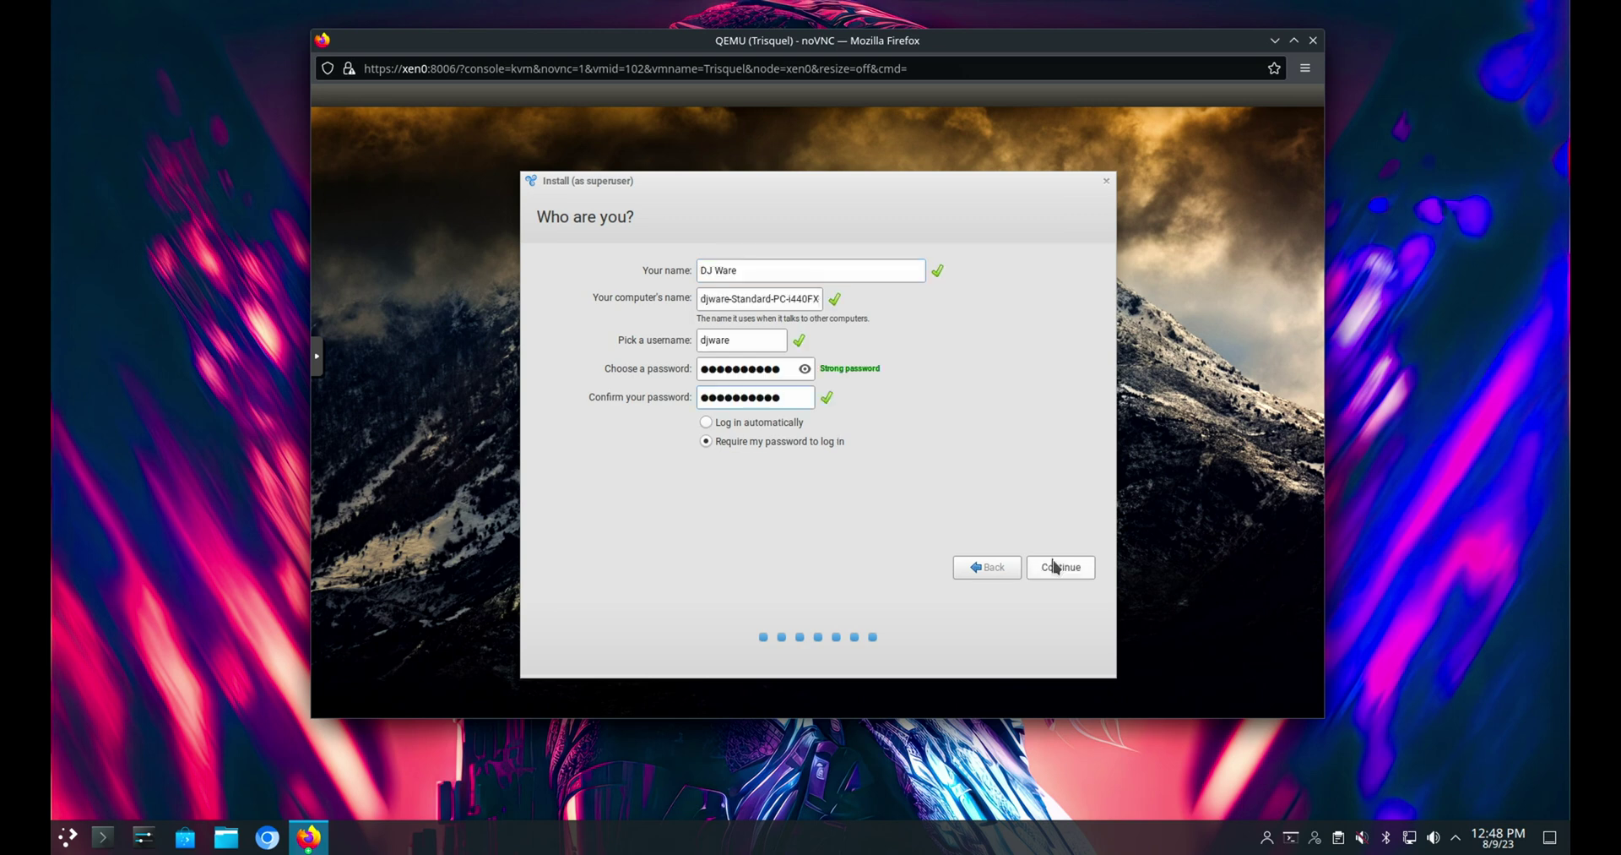
pyautogui.click(1055, 562)
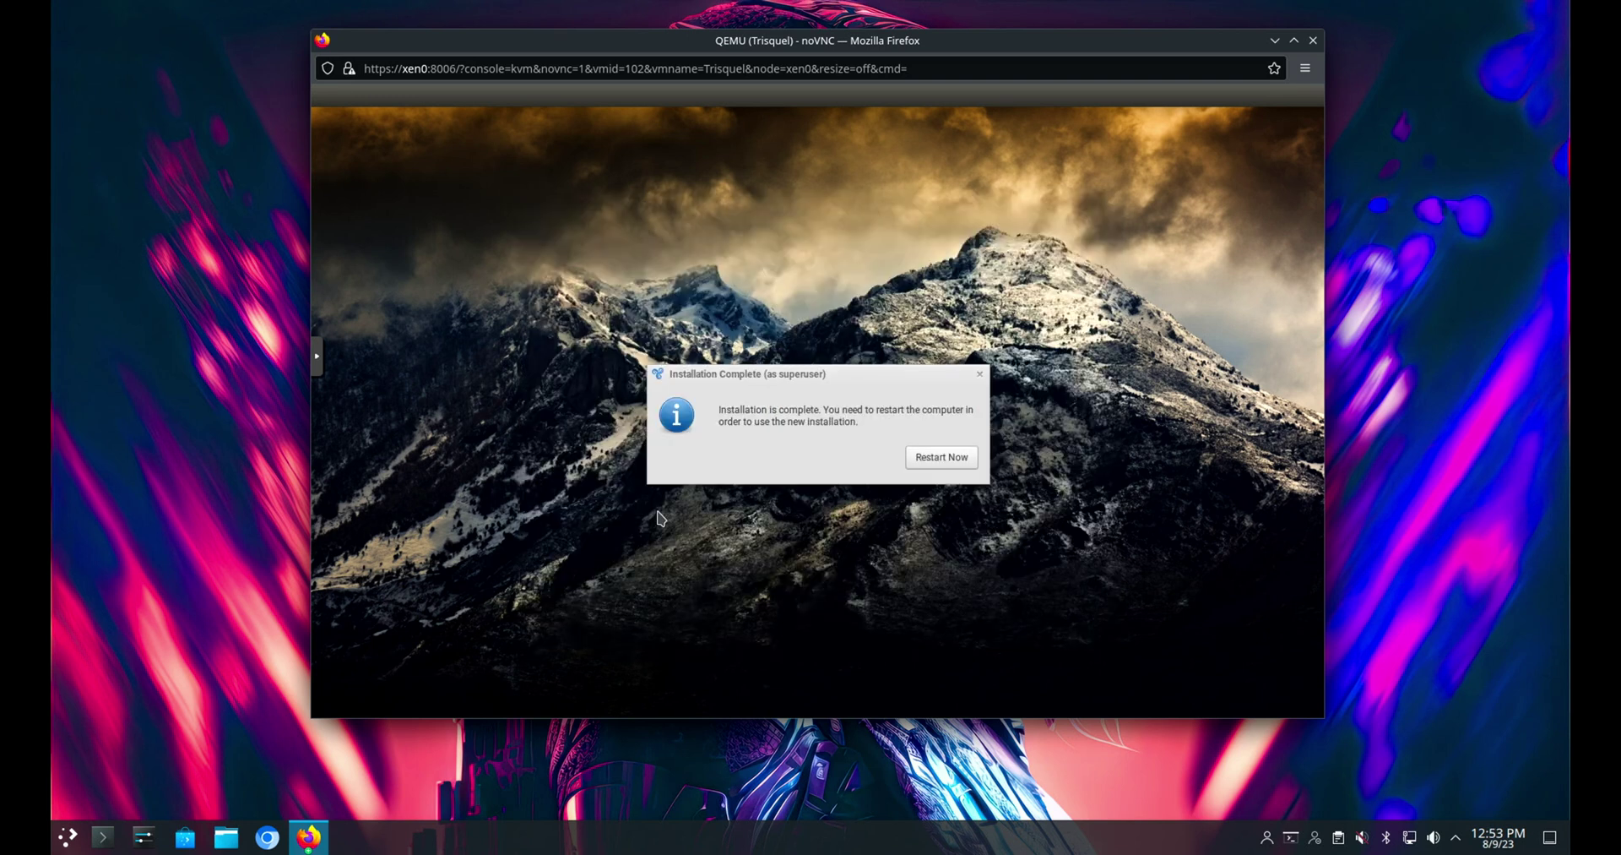
# Restart into the newly installed system and log in with the account password.
pyautogui.click(941, 456)
pyautogui.write('****')
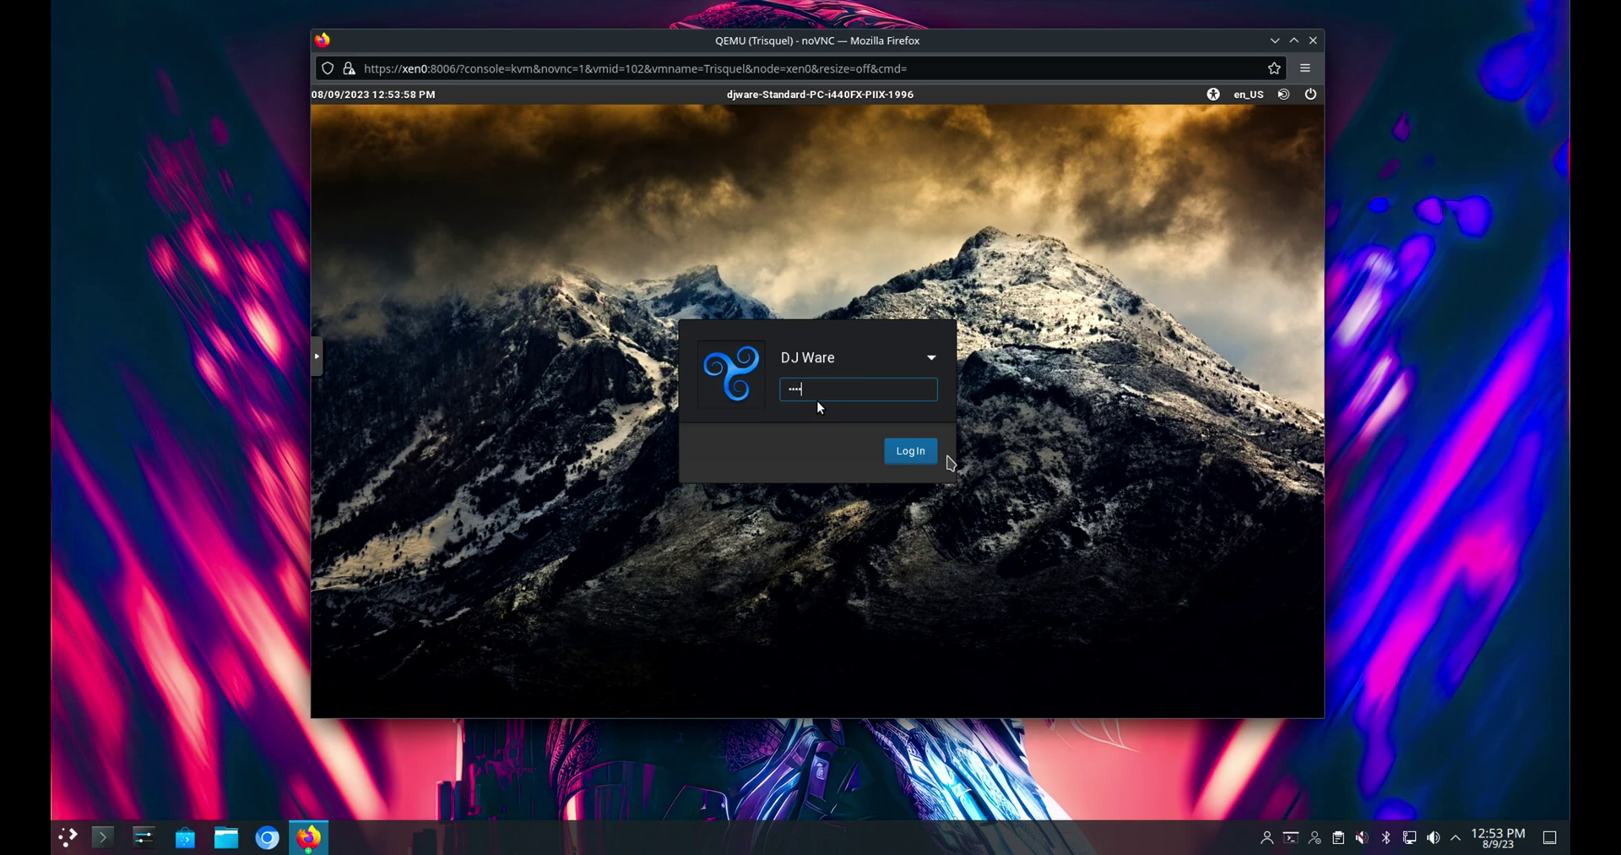
pyautogui.write('*******')
pyautogui.press('Return')
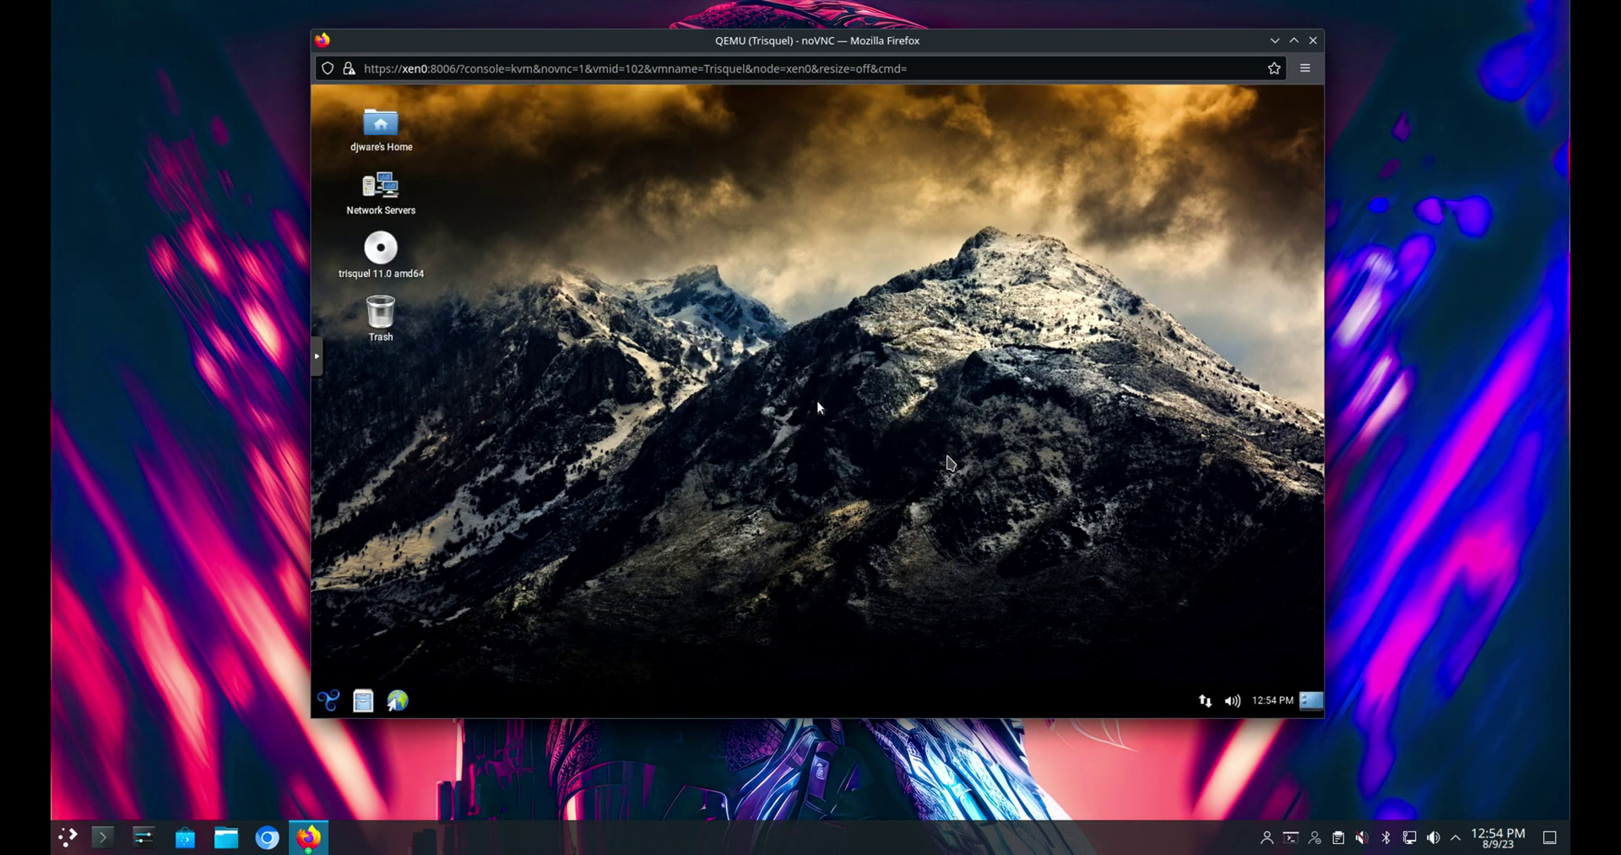
# Open the application menu to the System submenu.
pyautogui.press('super')
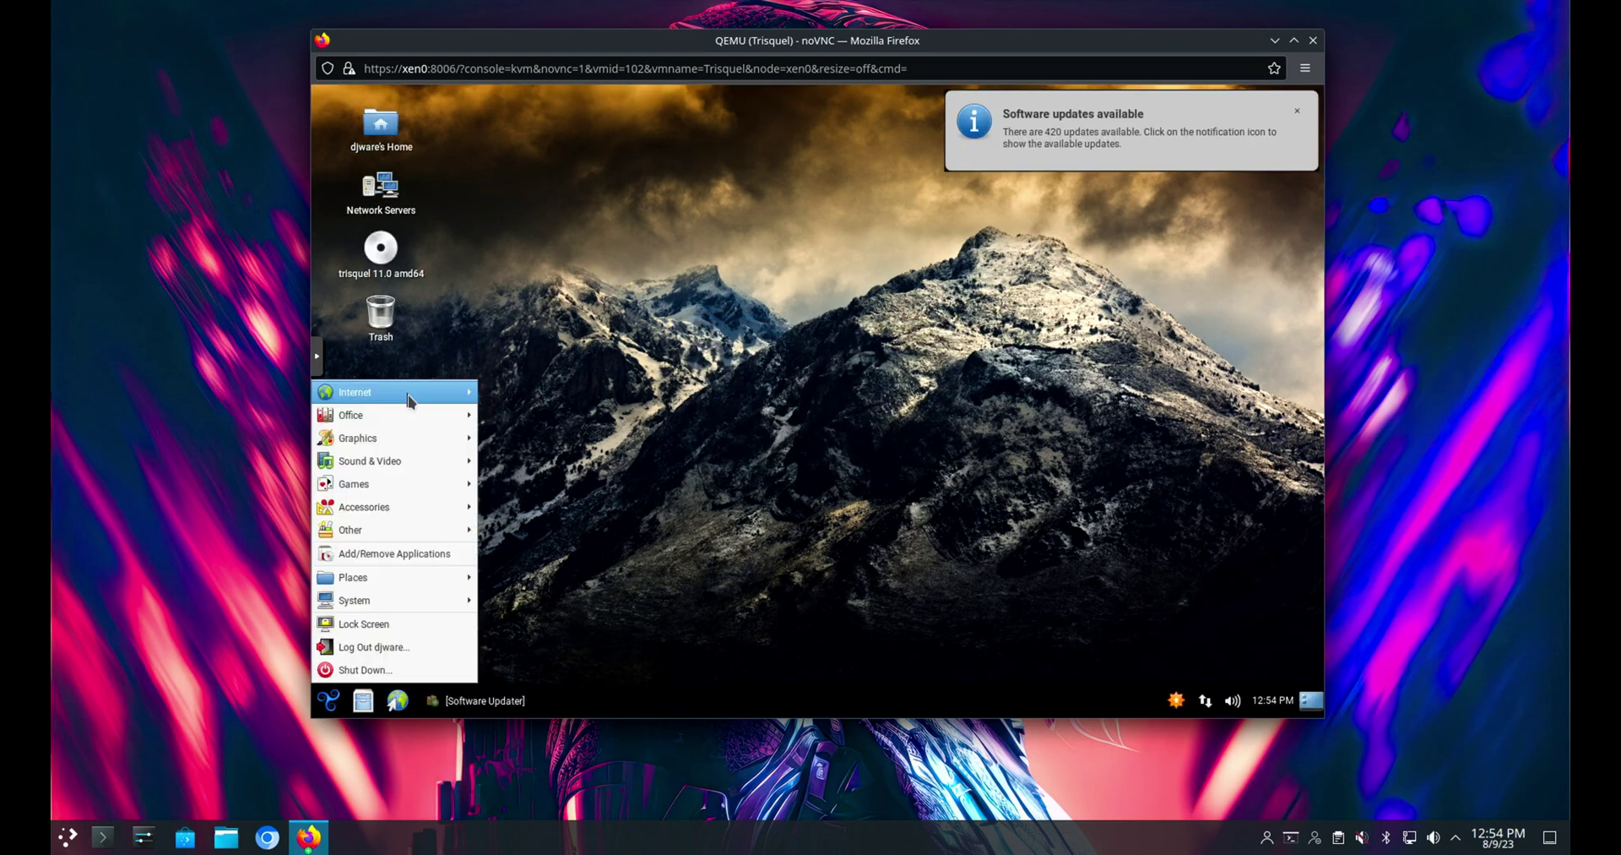
pyautogui.moveTo(418, 605)
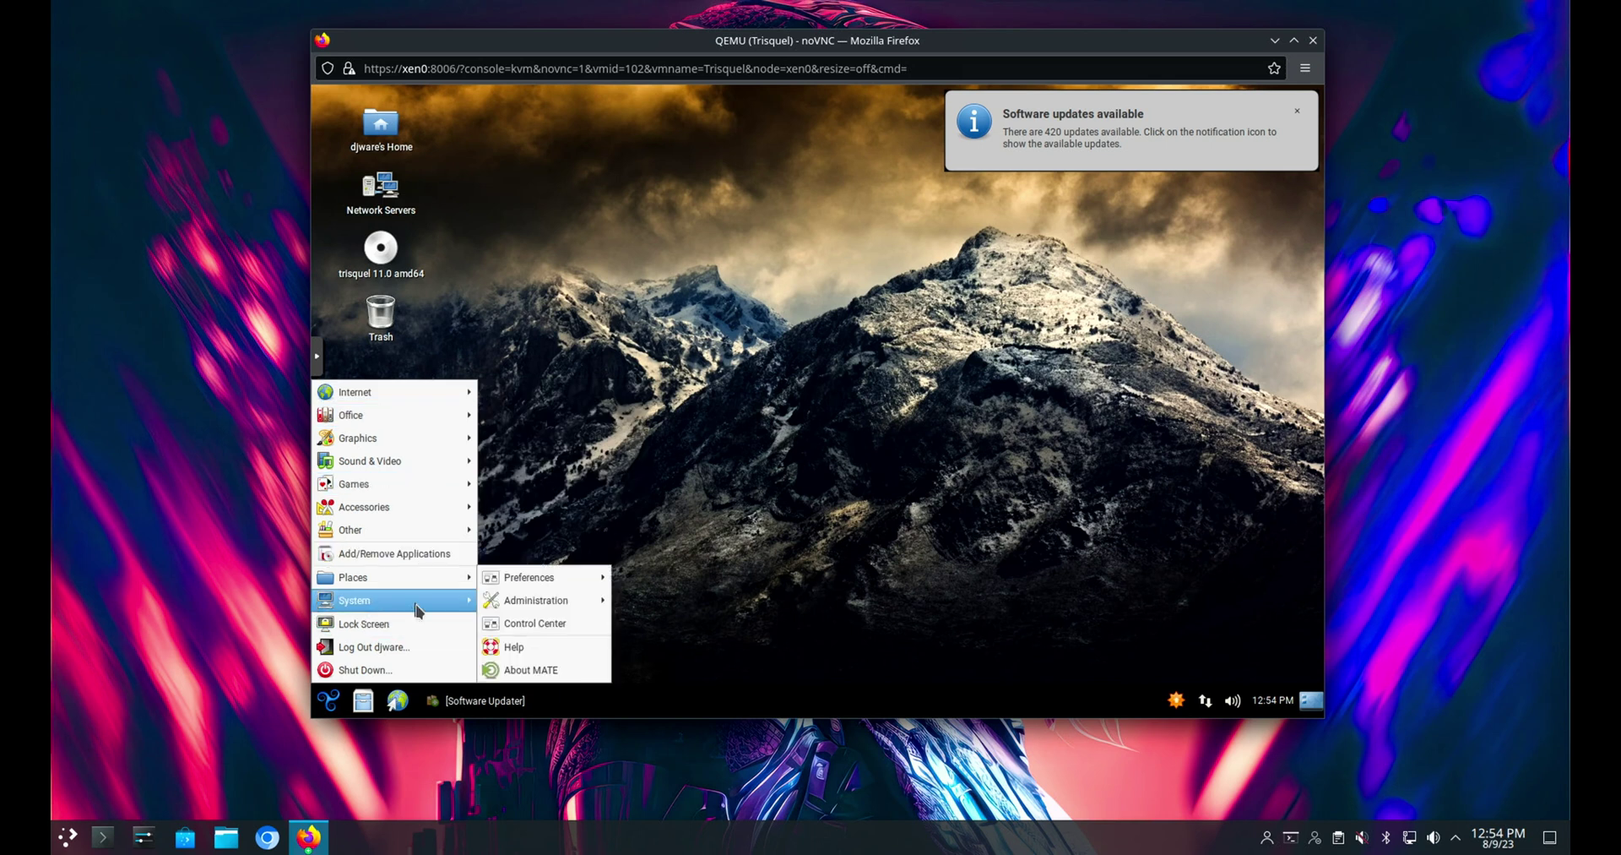
pyautogui.moveTo(526, 605)
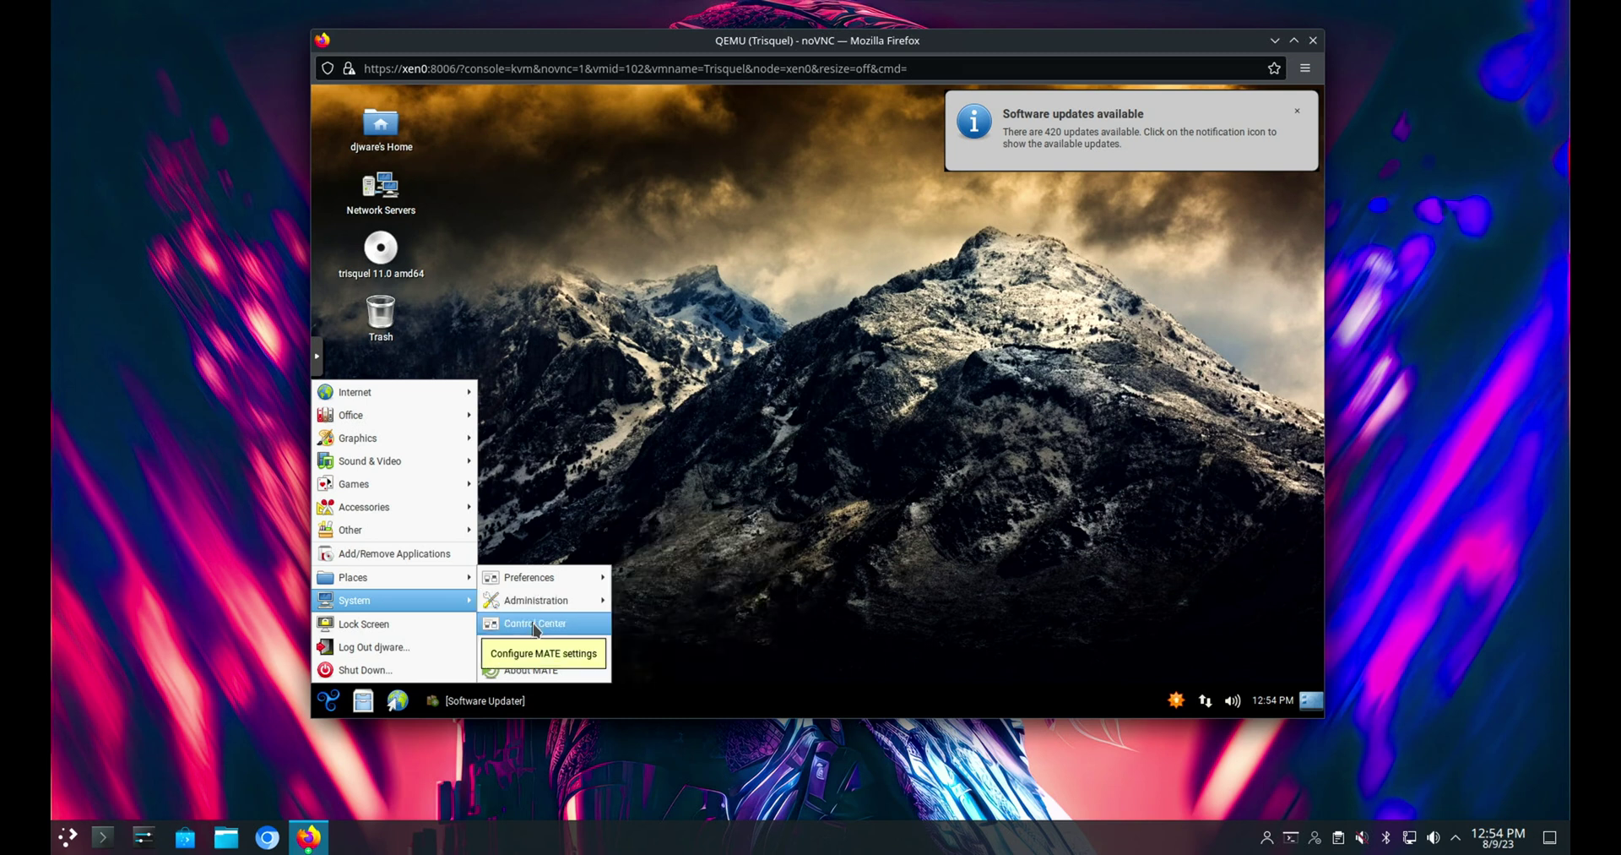
# Apply the Trisquel Dark theme in Control Center's Appearance settings, then close it.
pyautogui.click(533, 625)
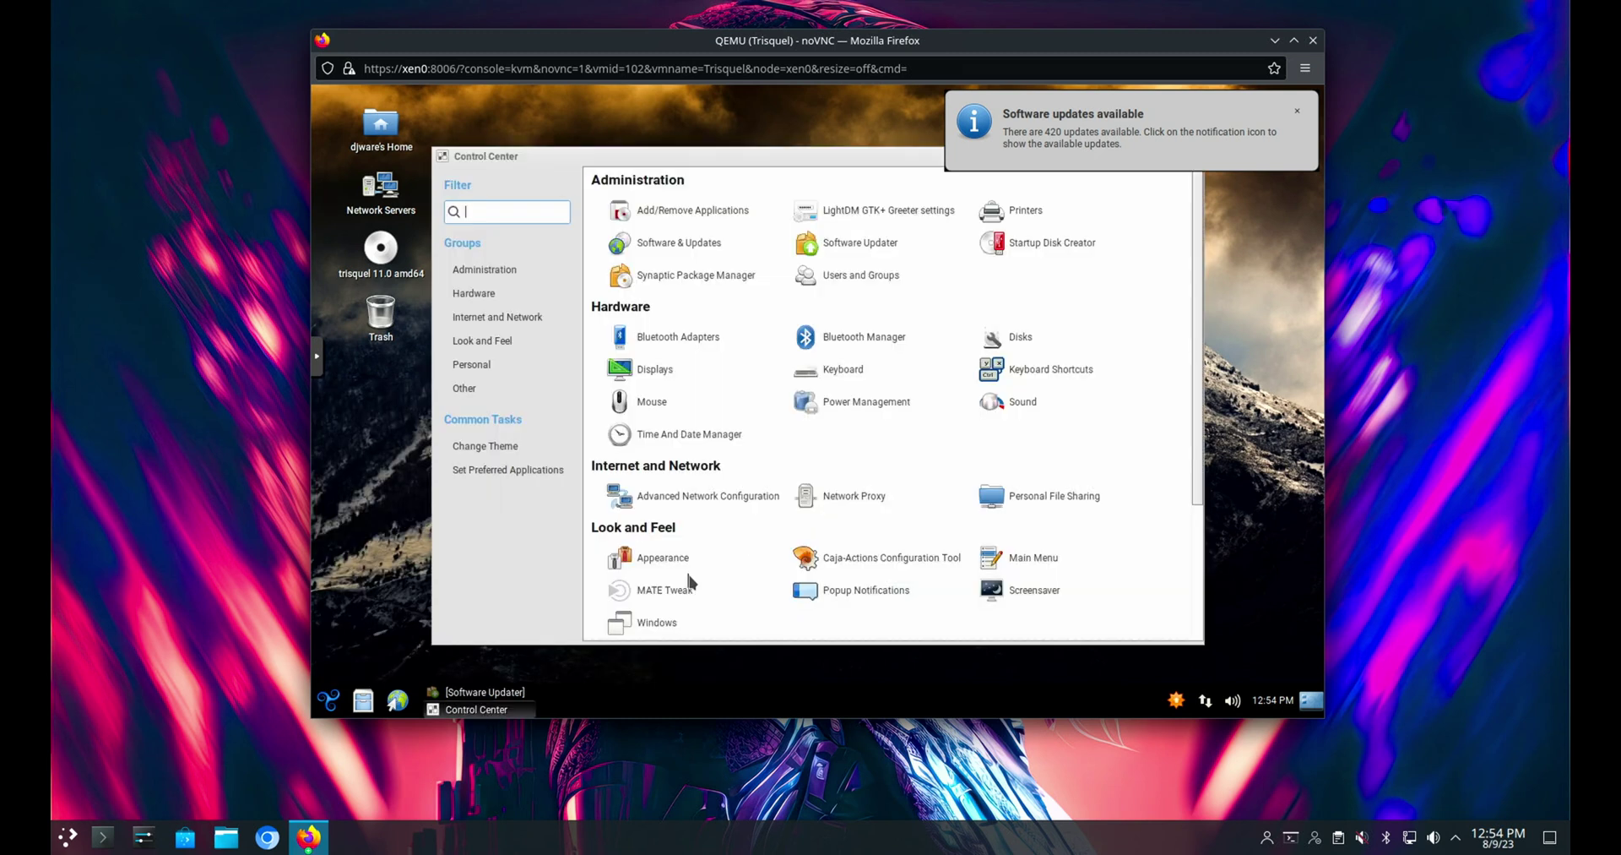
pyautogui.click(659, 559)
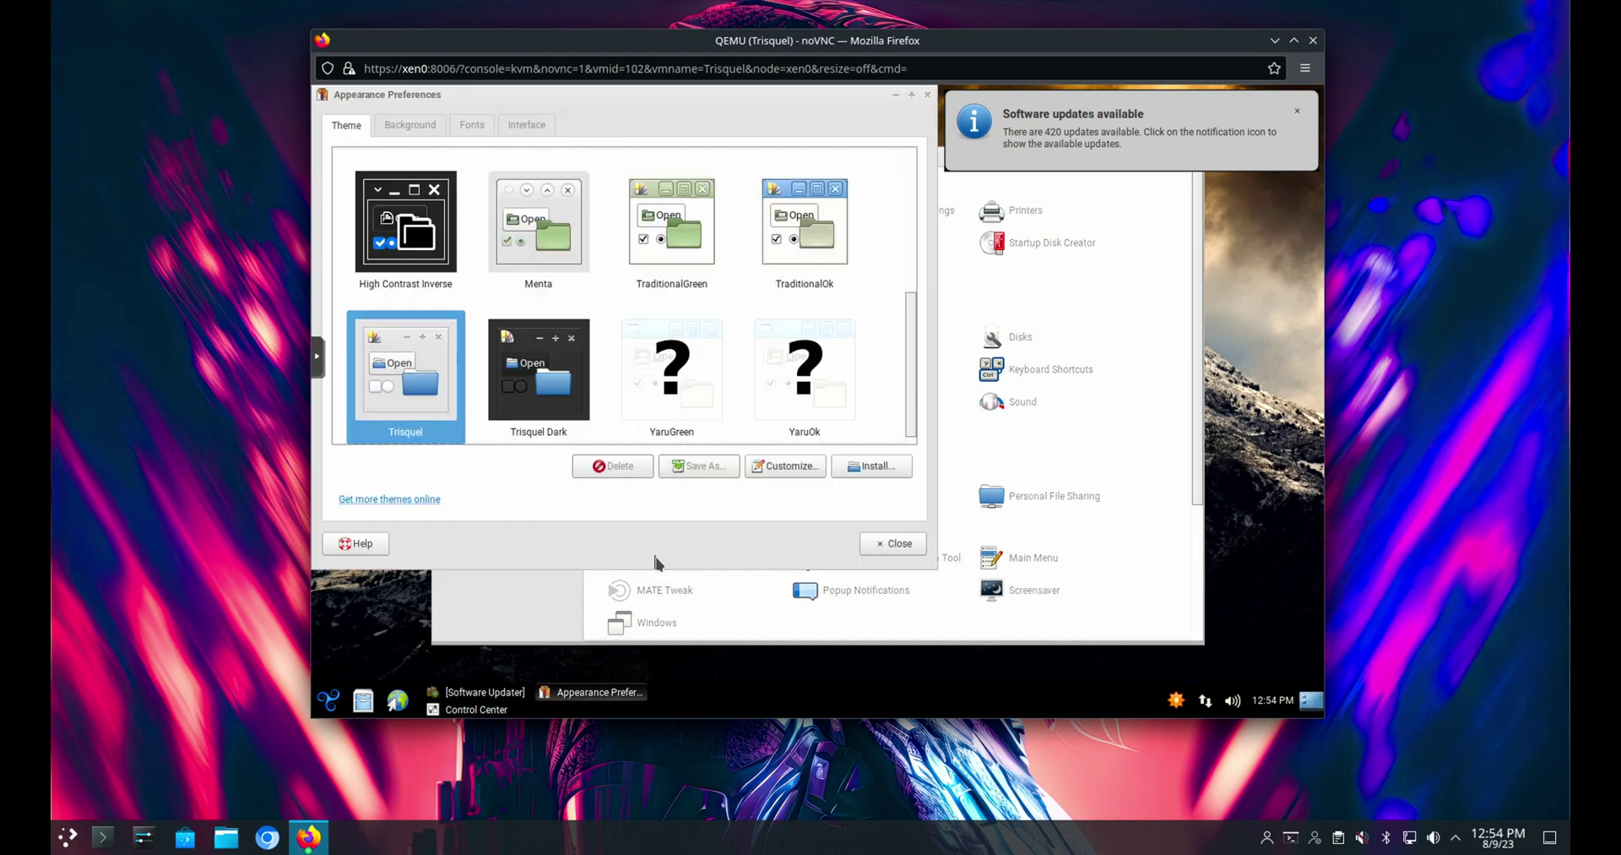
pyautogui.click(522, 382)
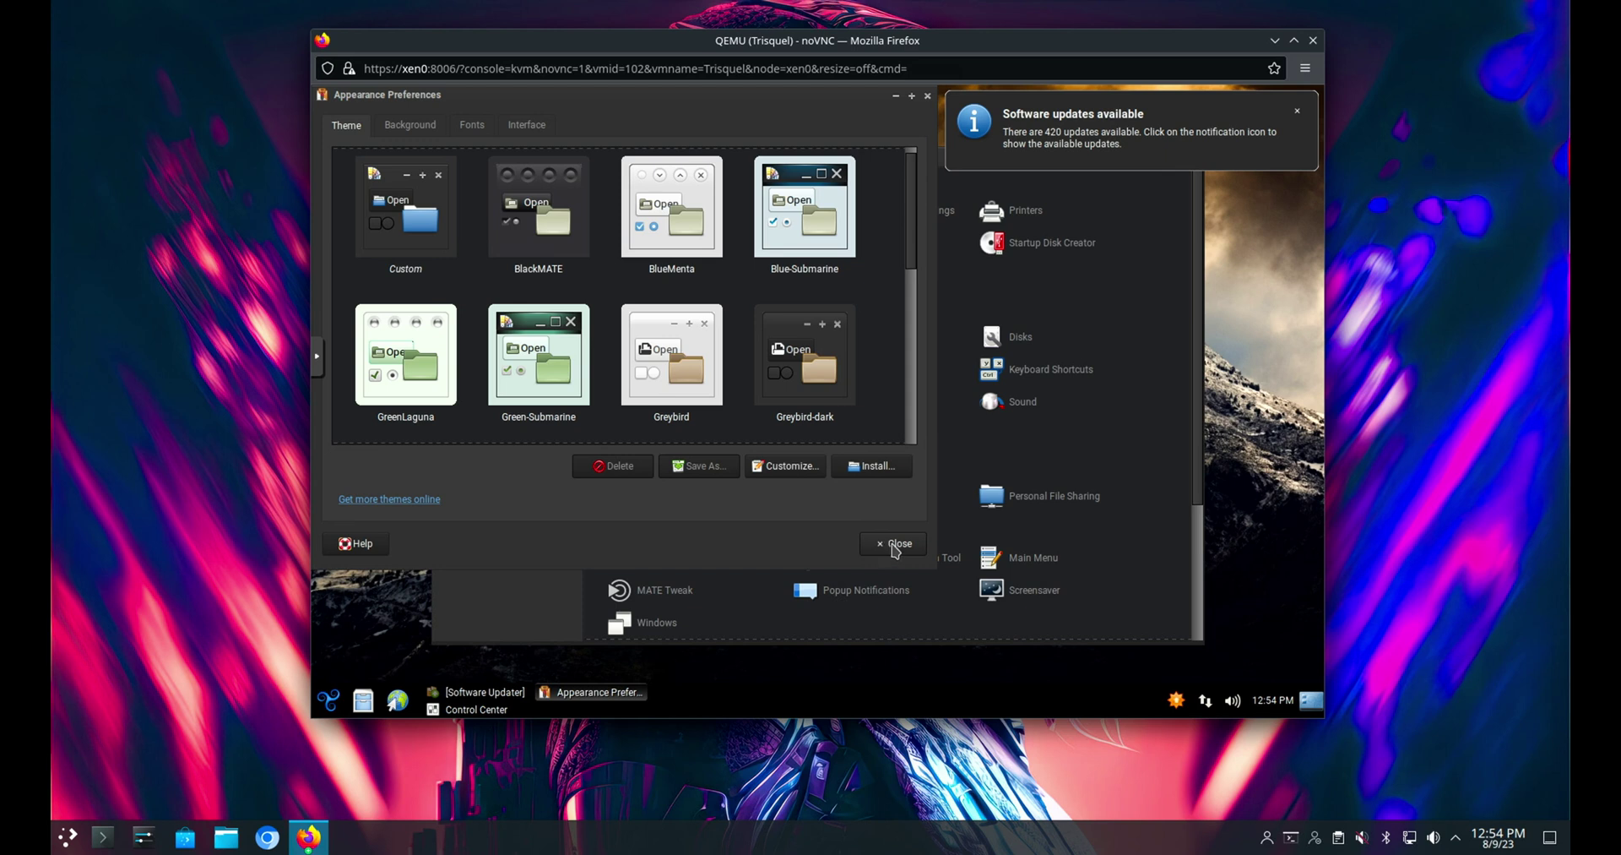
pyautogui.click(896, 545)
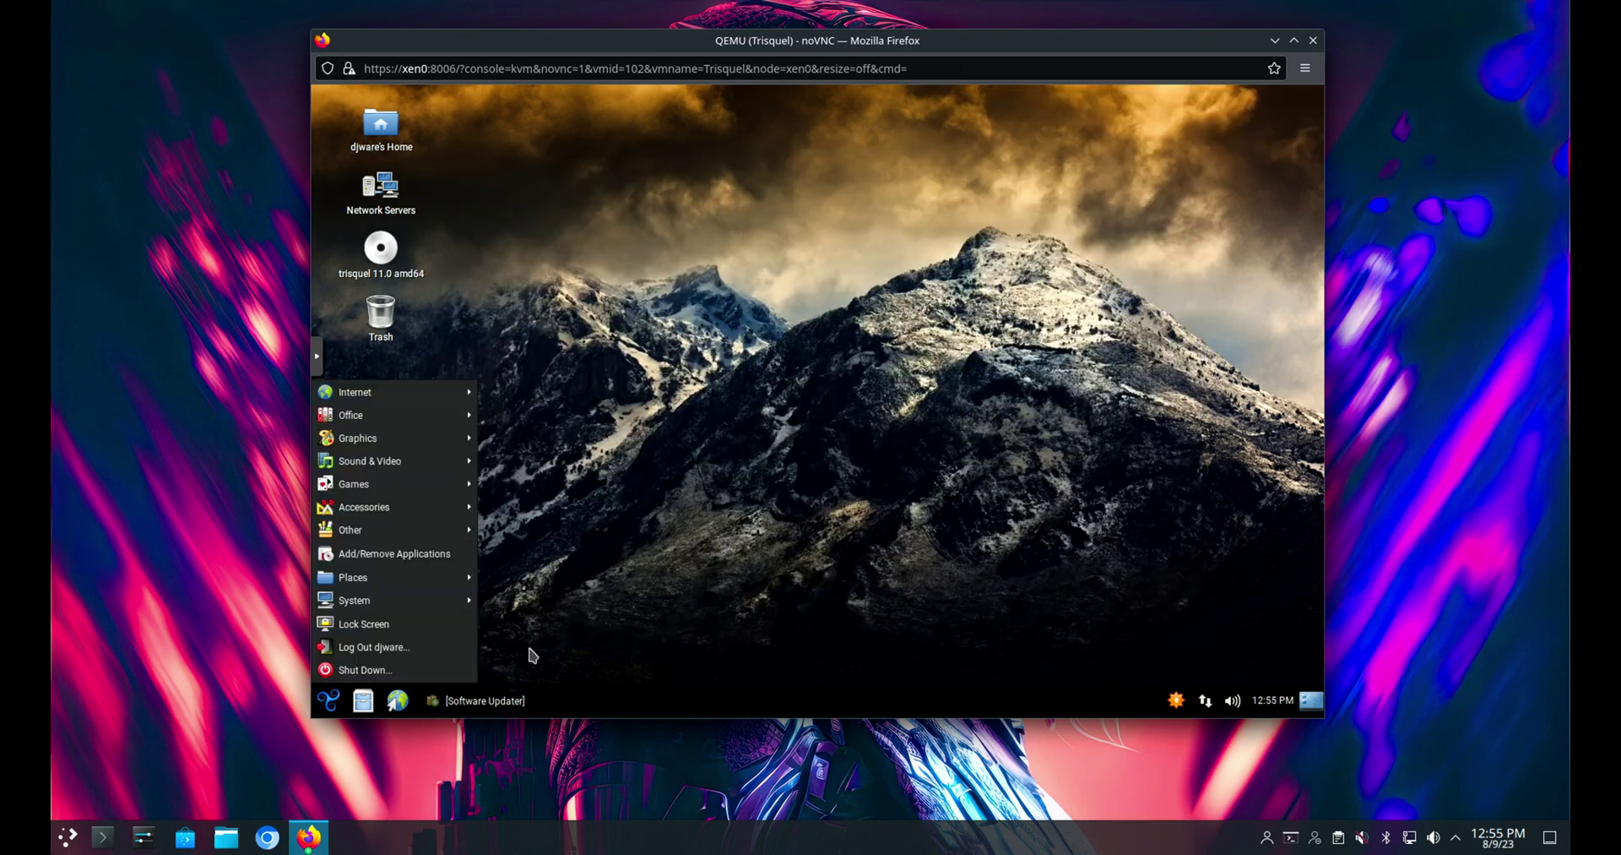
# Launch Software Updater, check for updates, and install all 432.6 MB of them.
pyautogui.moveTo(445, 599)
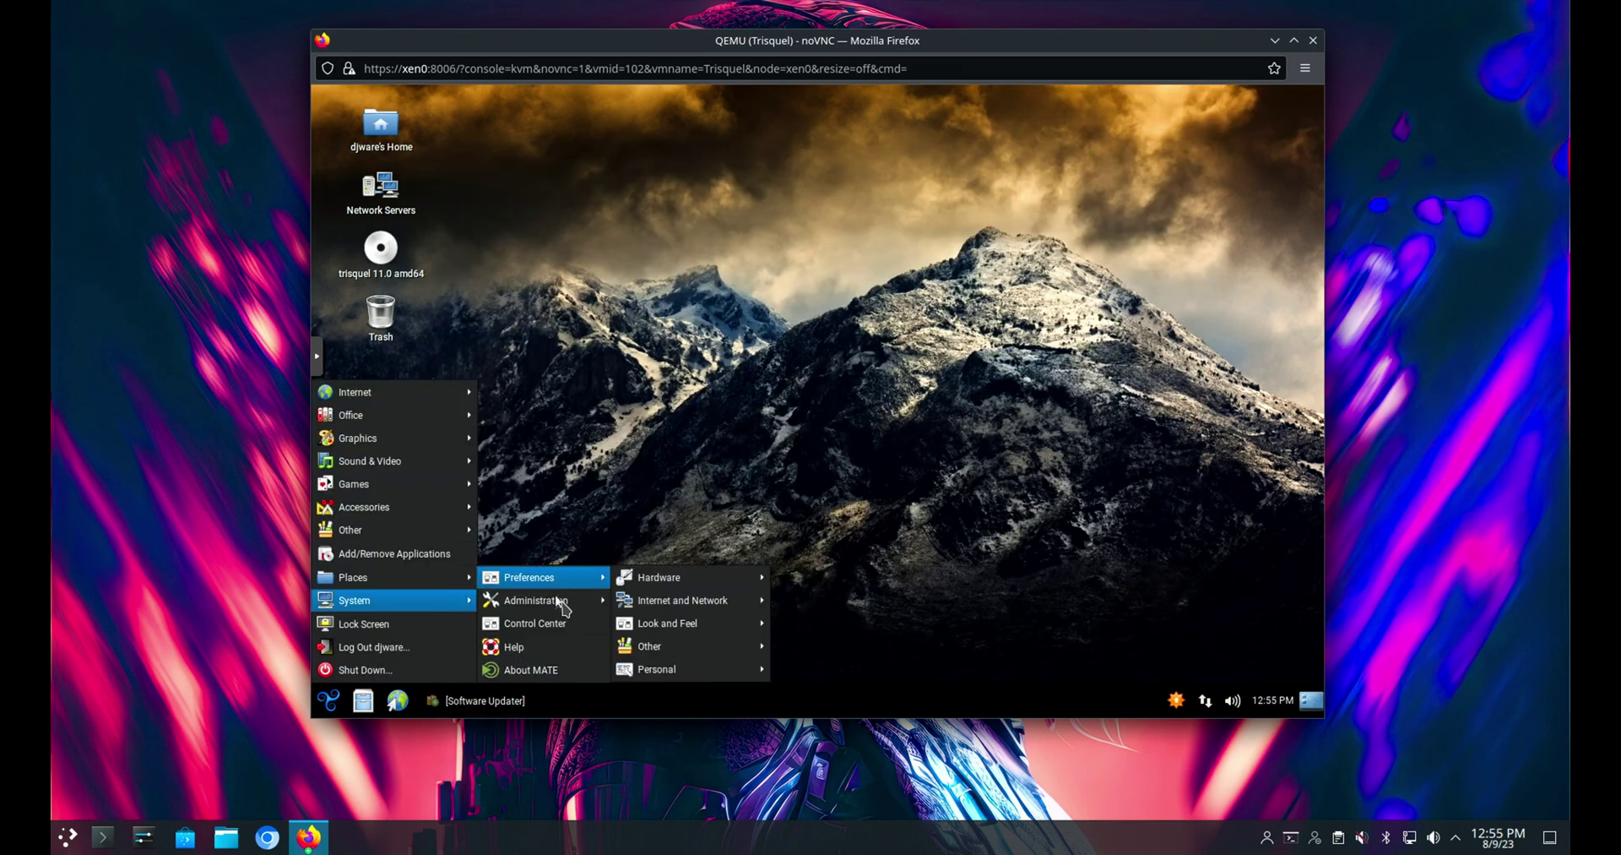
pyautogui.moveTo(574, 601)
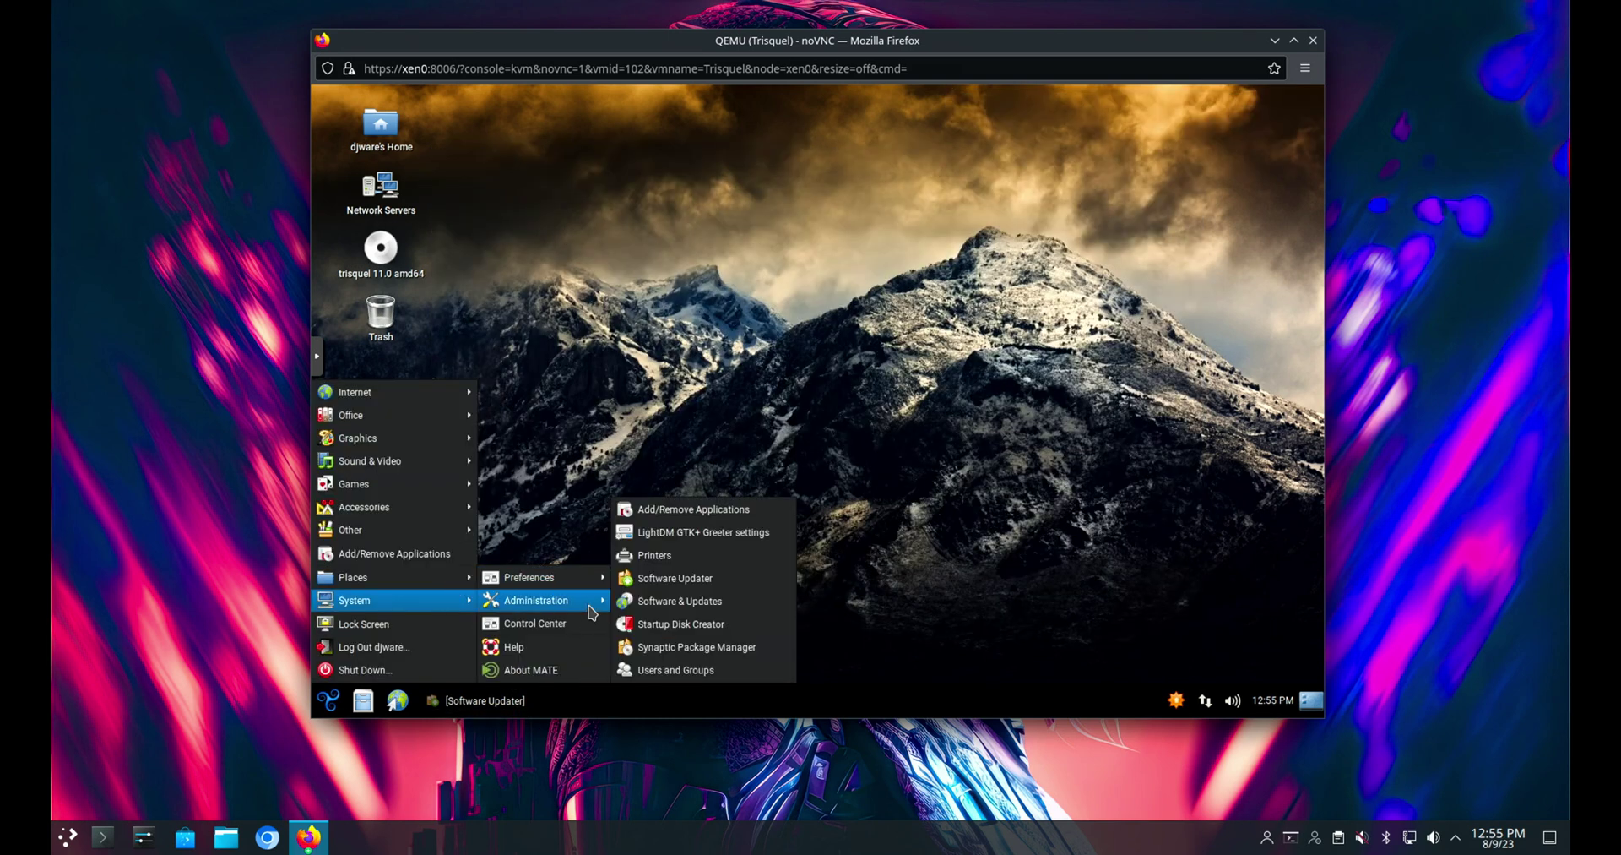
pyautogui.click(727, 584)
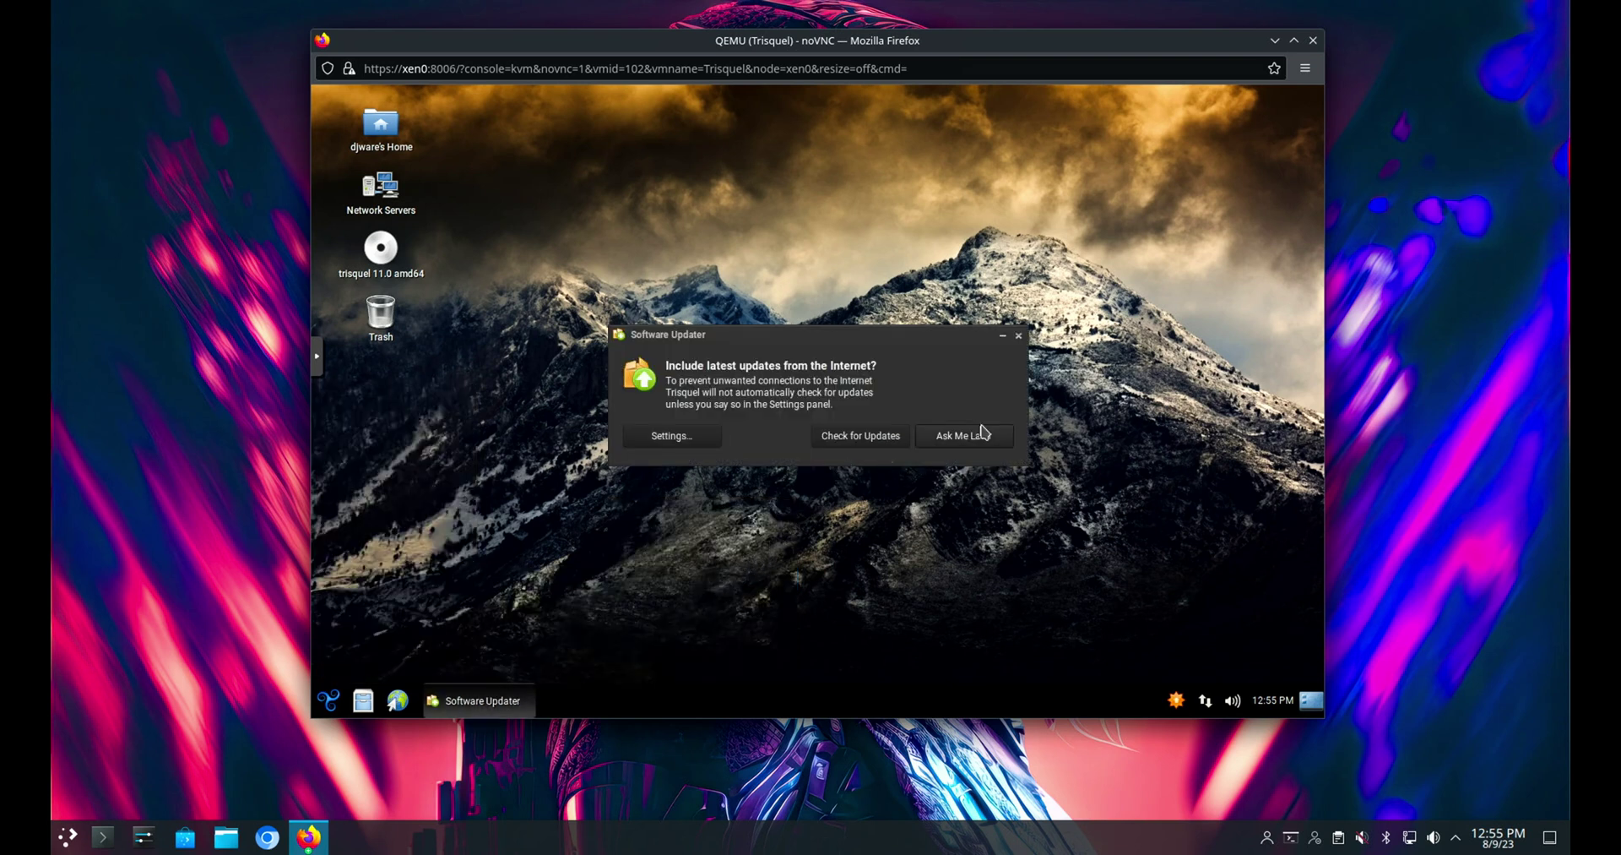
pyautogui.click(879, 443)
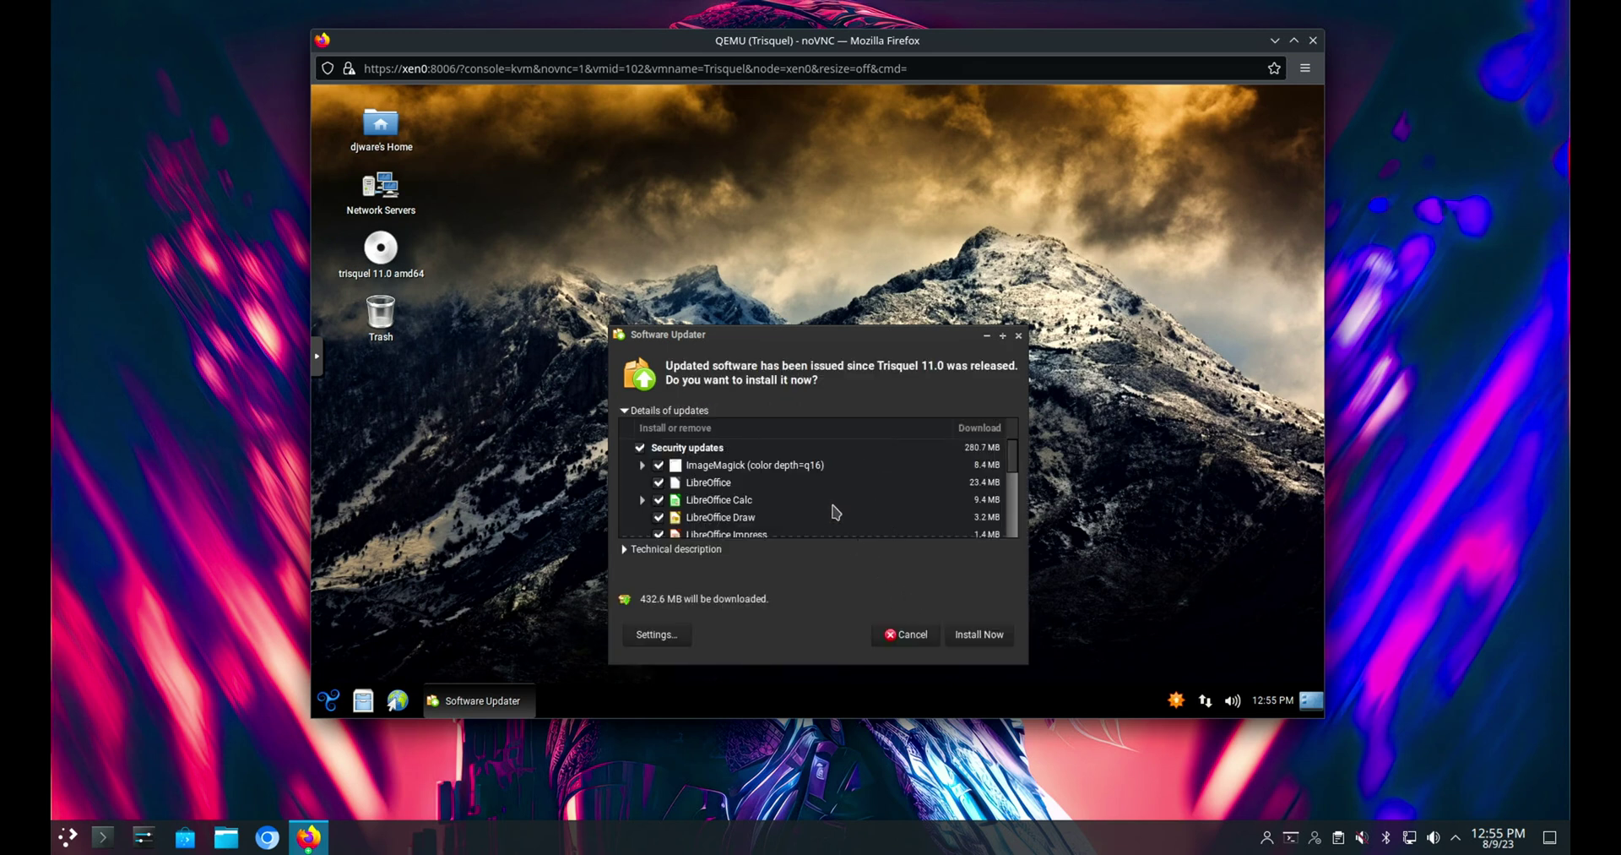
pyautogui.scroll(-3, 834, 510)
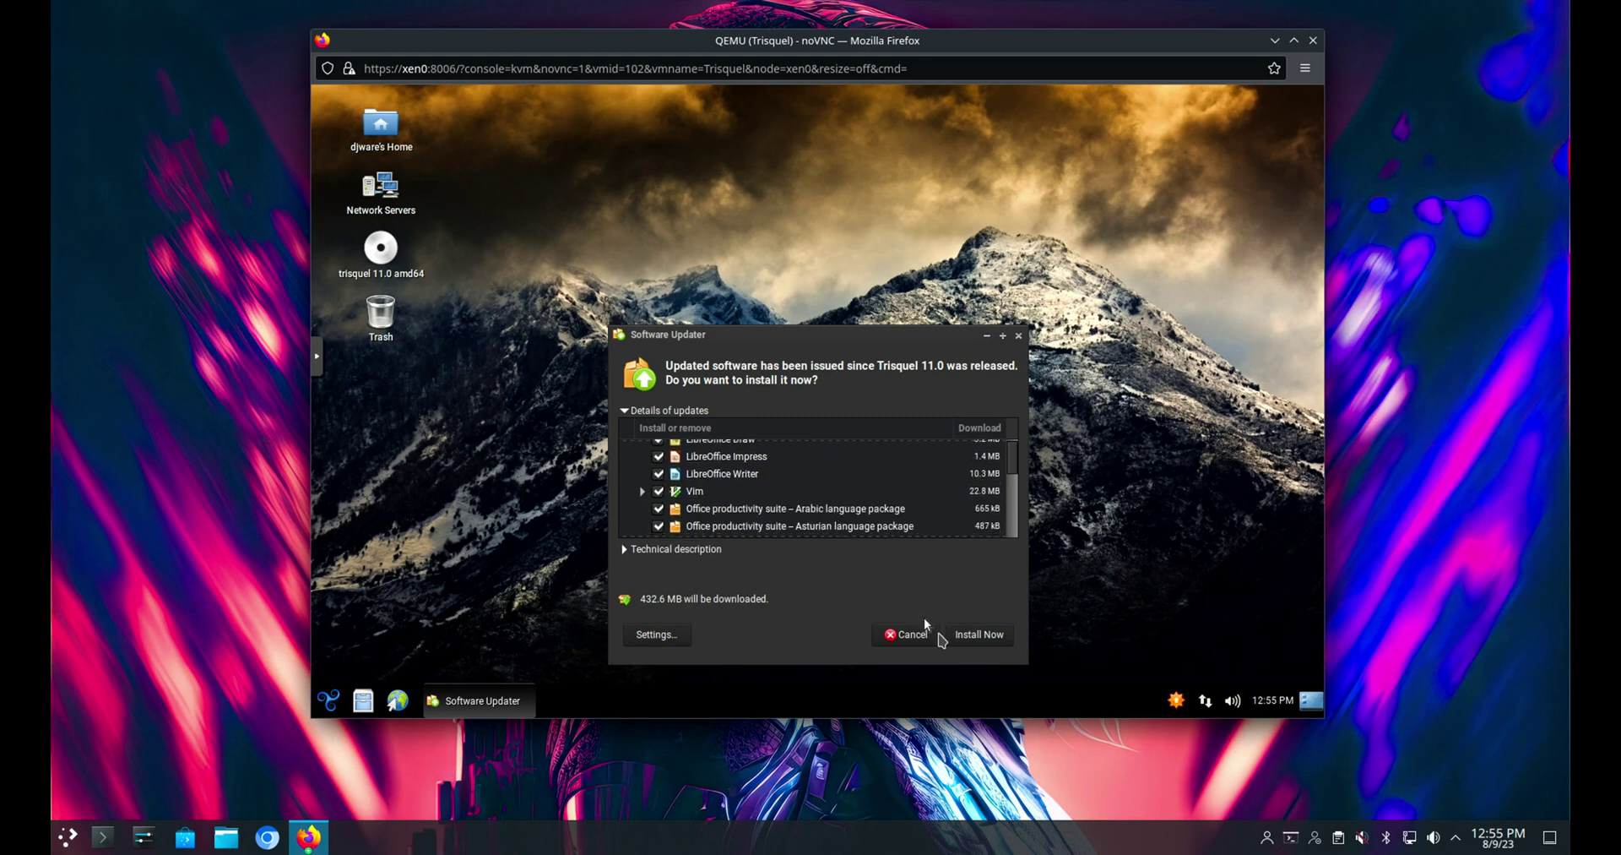
pyautogui.click(978, 637)
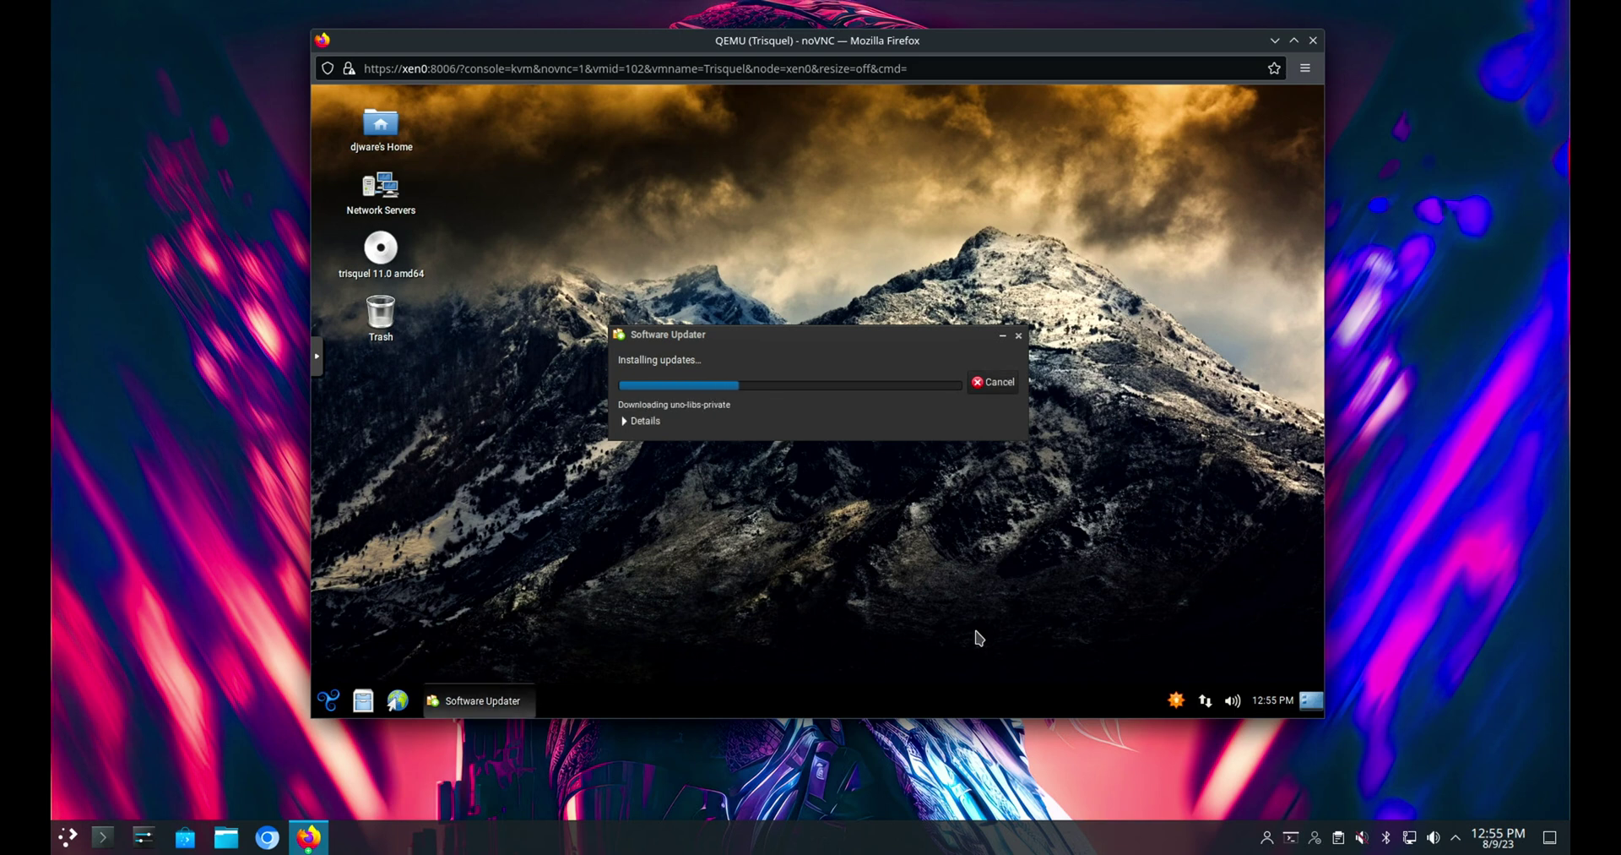
# Reopen the application menu to the System submenu.
pyautogui.click(327, 700)
pyautogui.moveTo(373, 598)
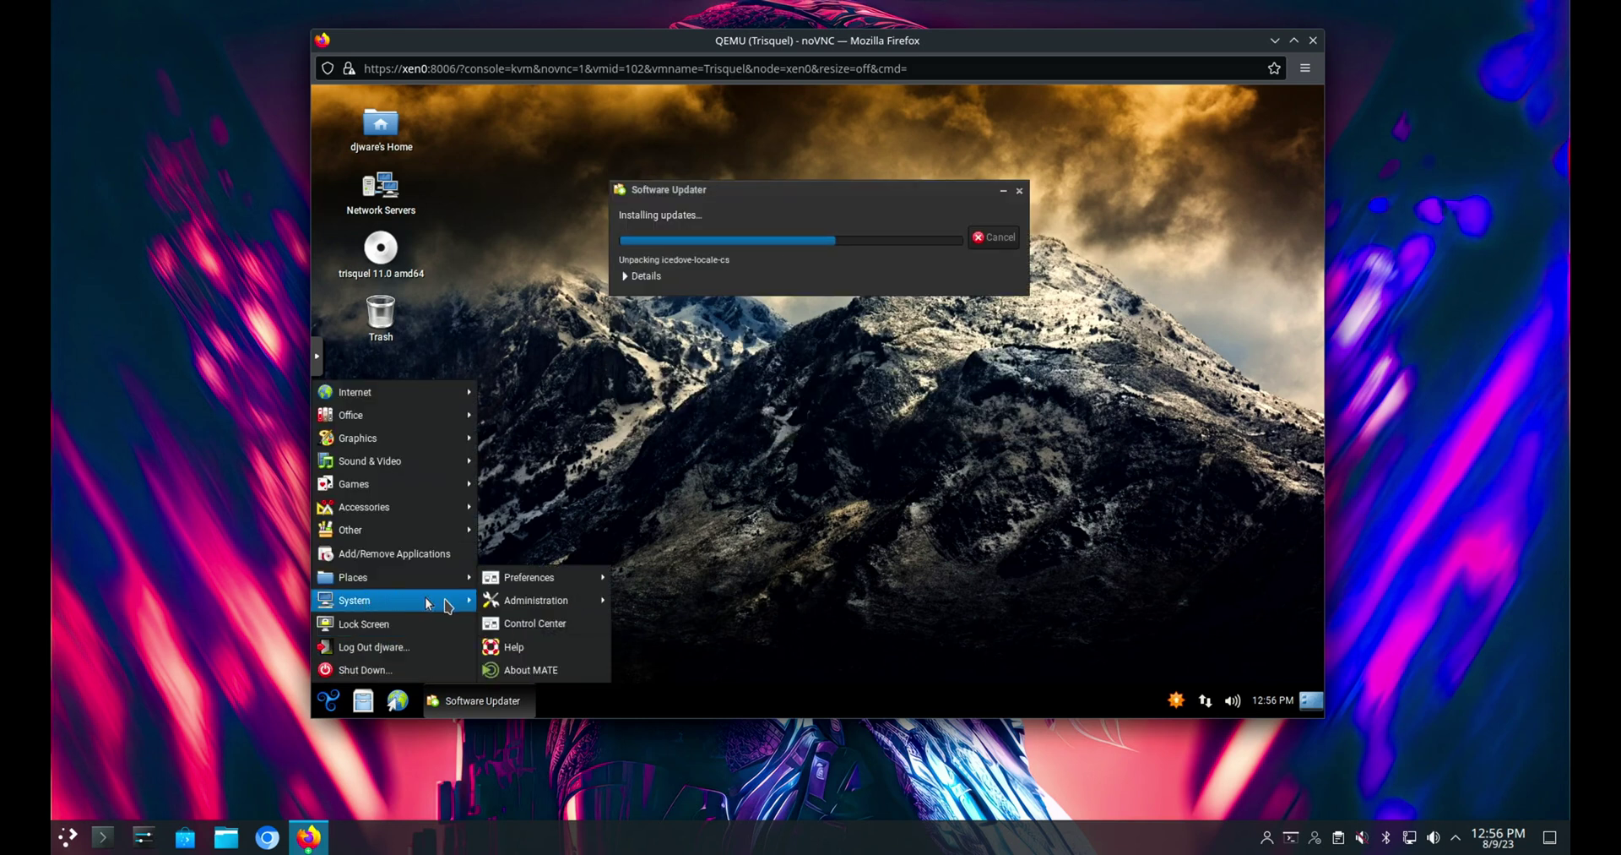
pyautogui.moveTo(524, 608)
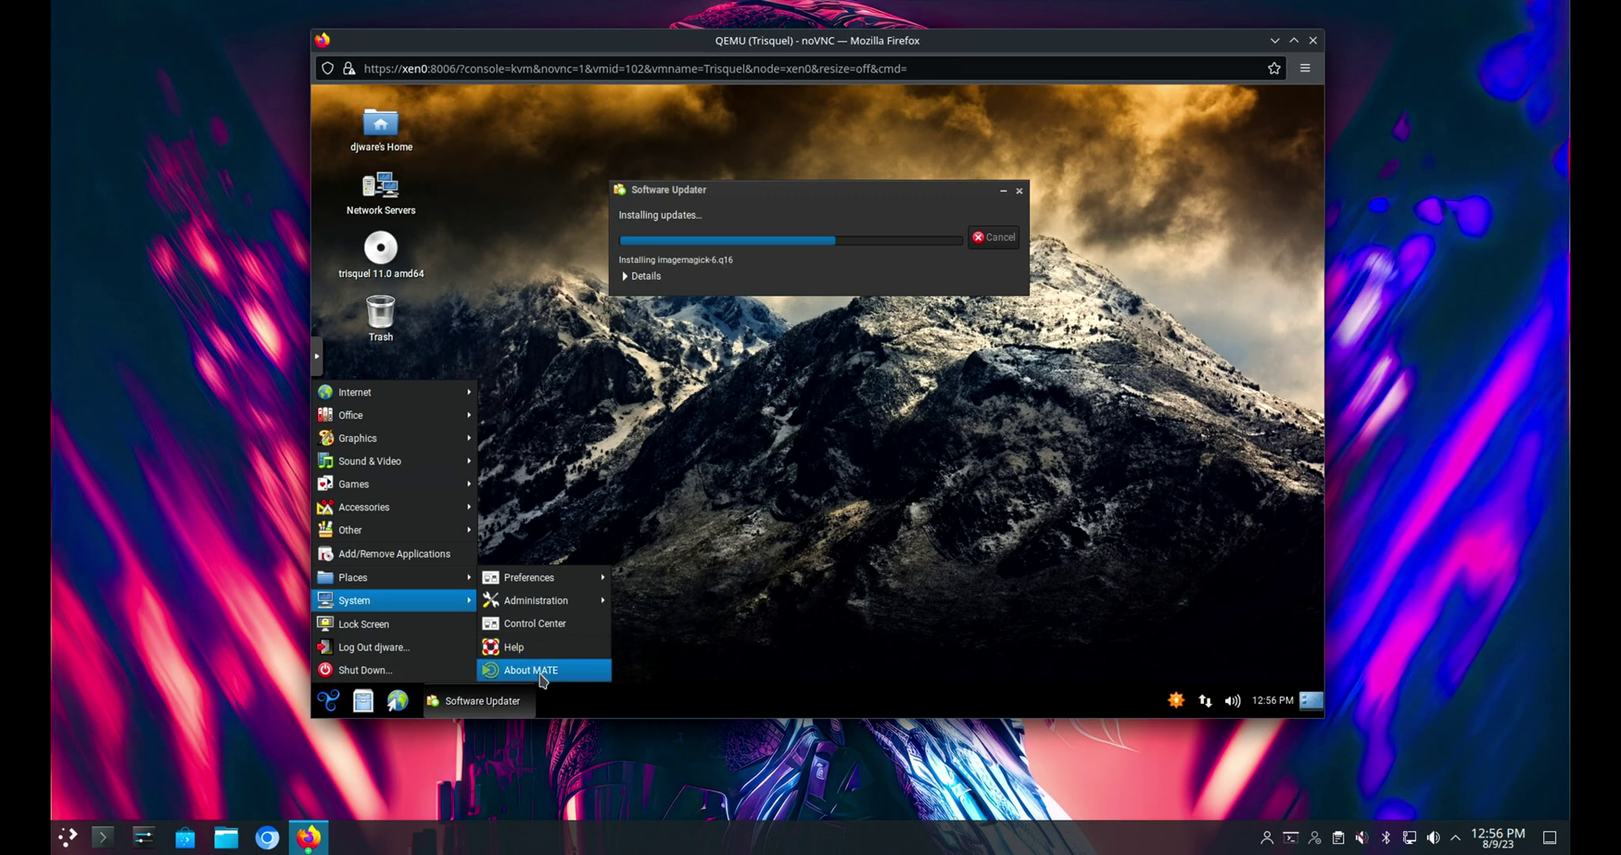
# Check the MATE desktop version (1.26.0) in About MATE, then close it.
pyautogui.press('Escape')
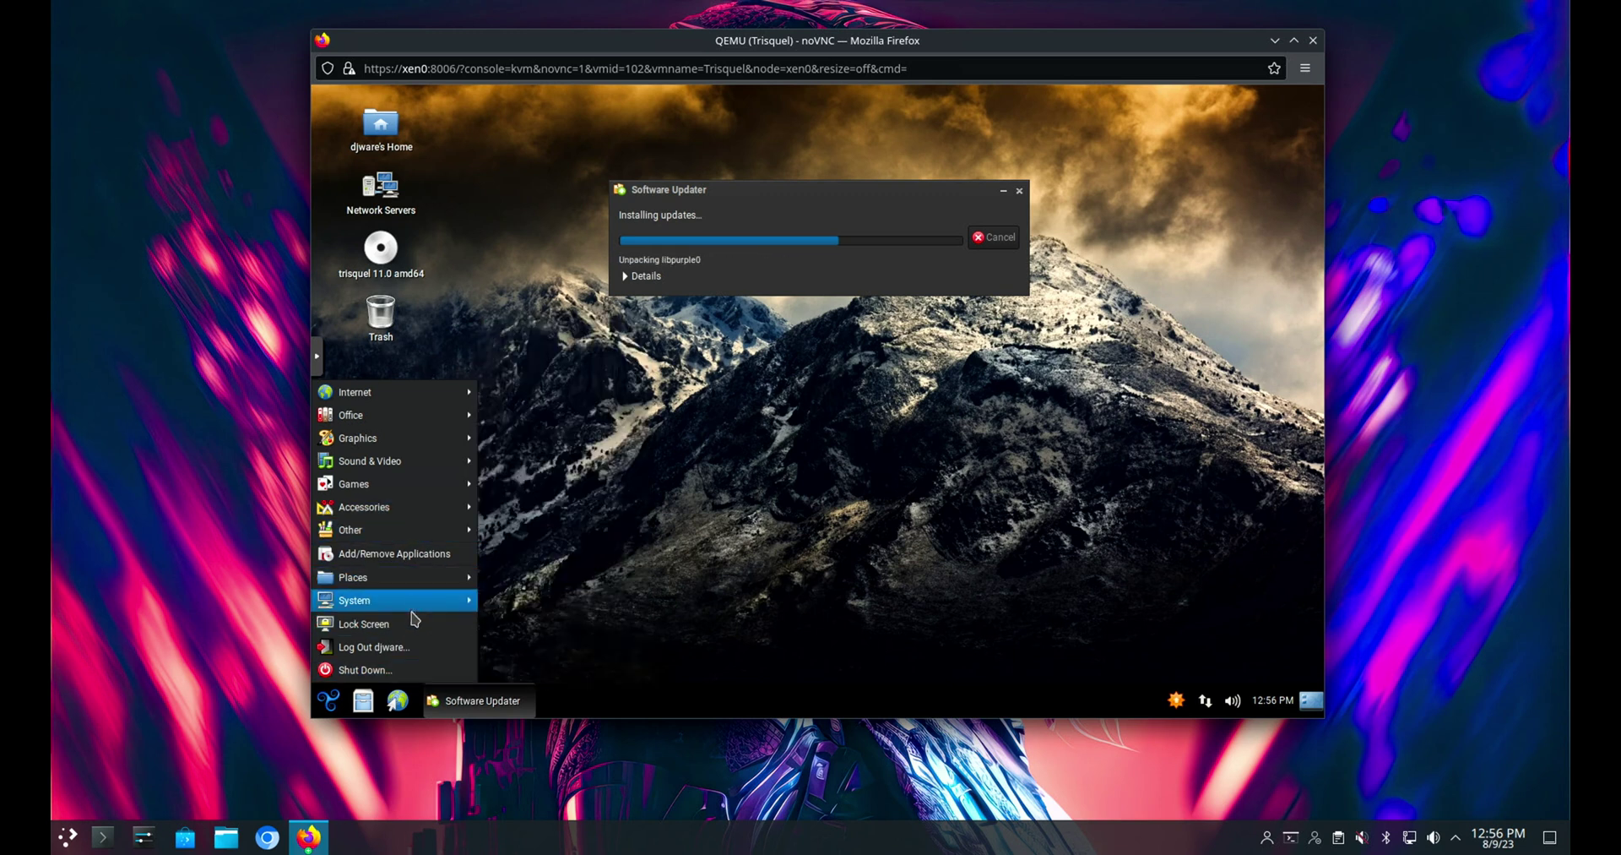
pyautogui.click(530, 672)
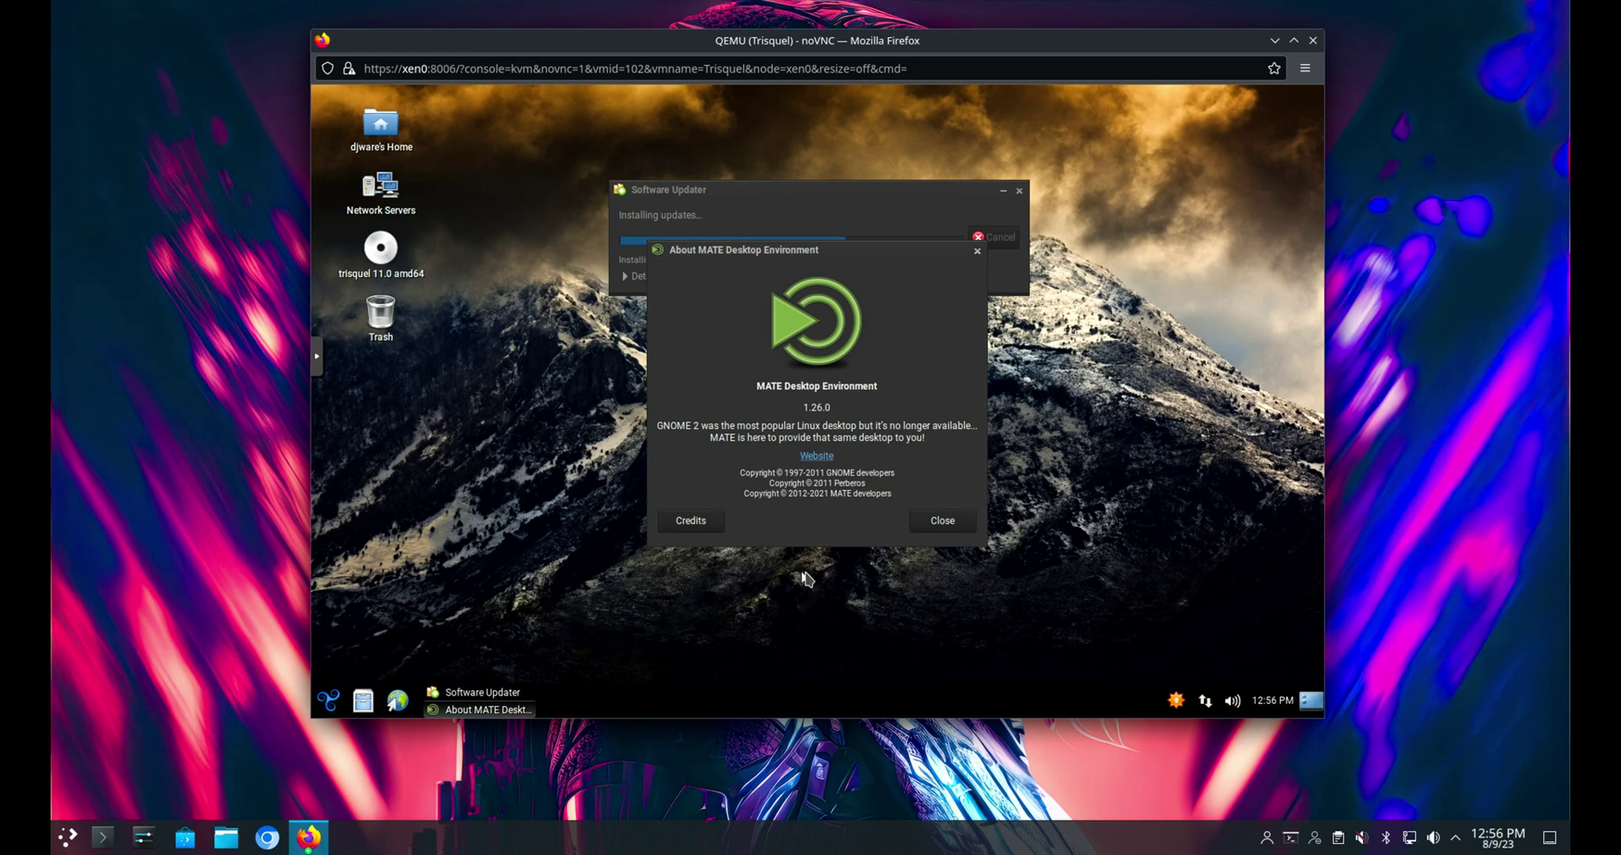
pyautogui.click(942, 520)
# Open MATE Terminal from Applications > Accessories.
pyautogui.click(327, 700)
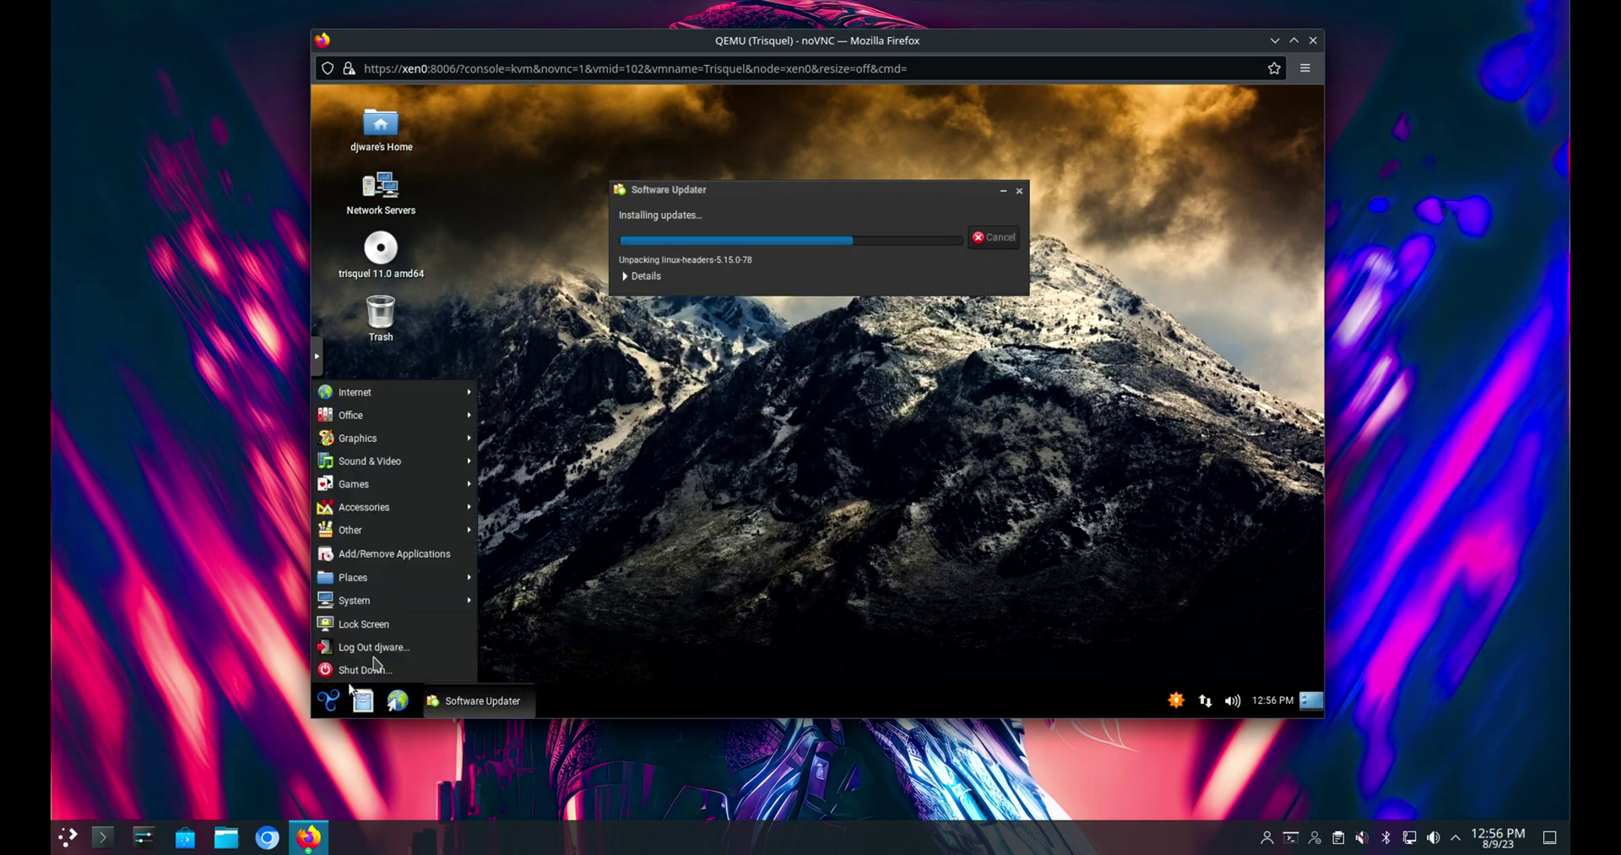
pyautogui.moveTo(423, 601)
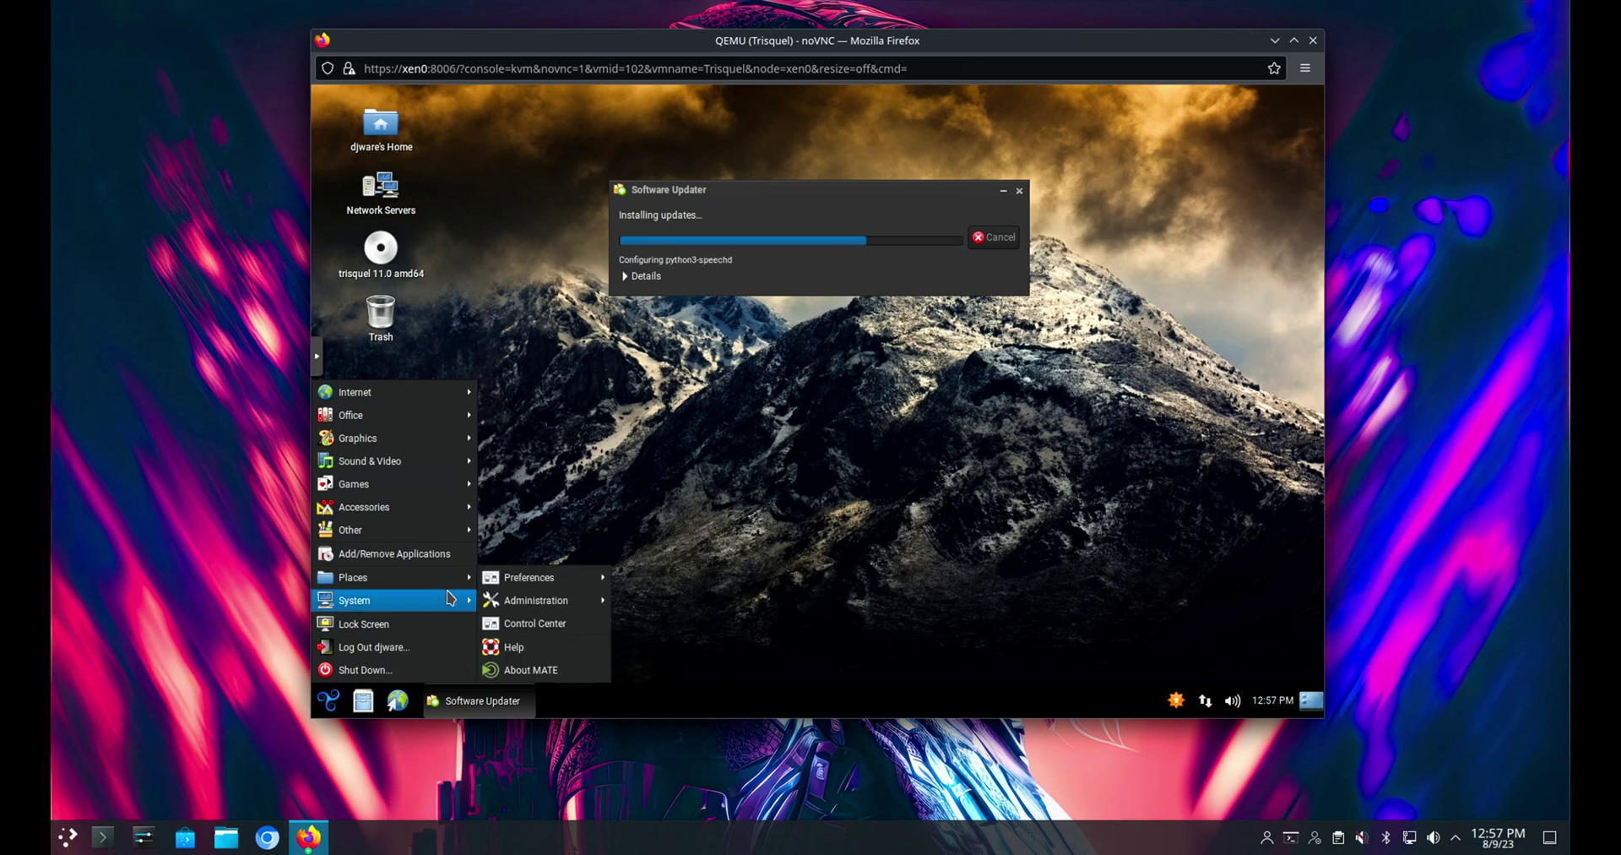
pyautogui.moveTo(401, 507)
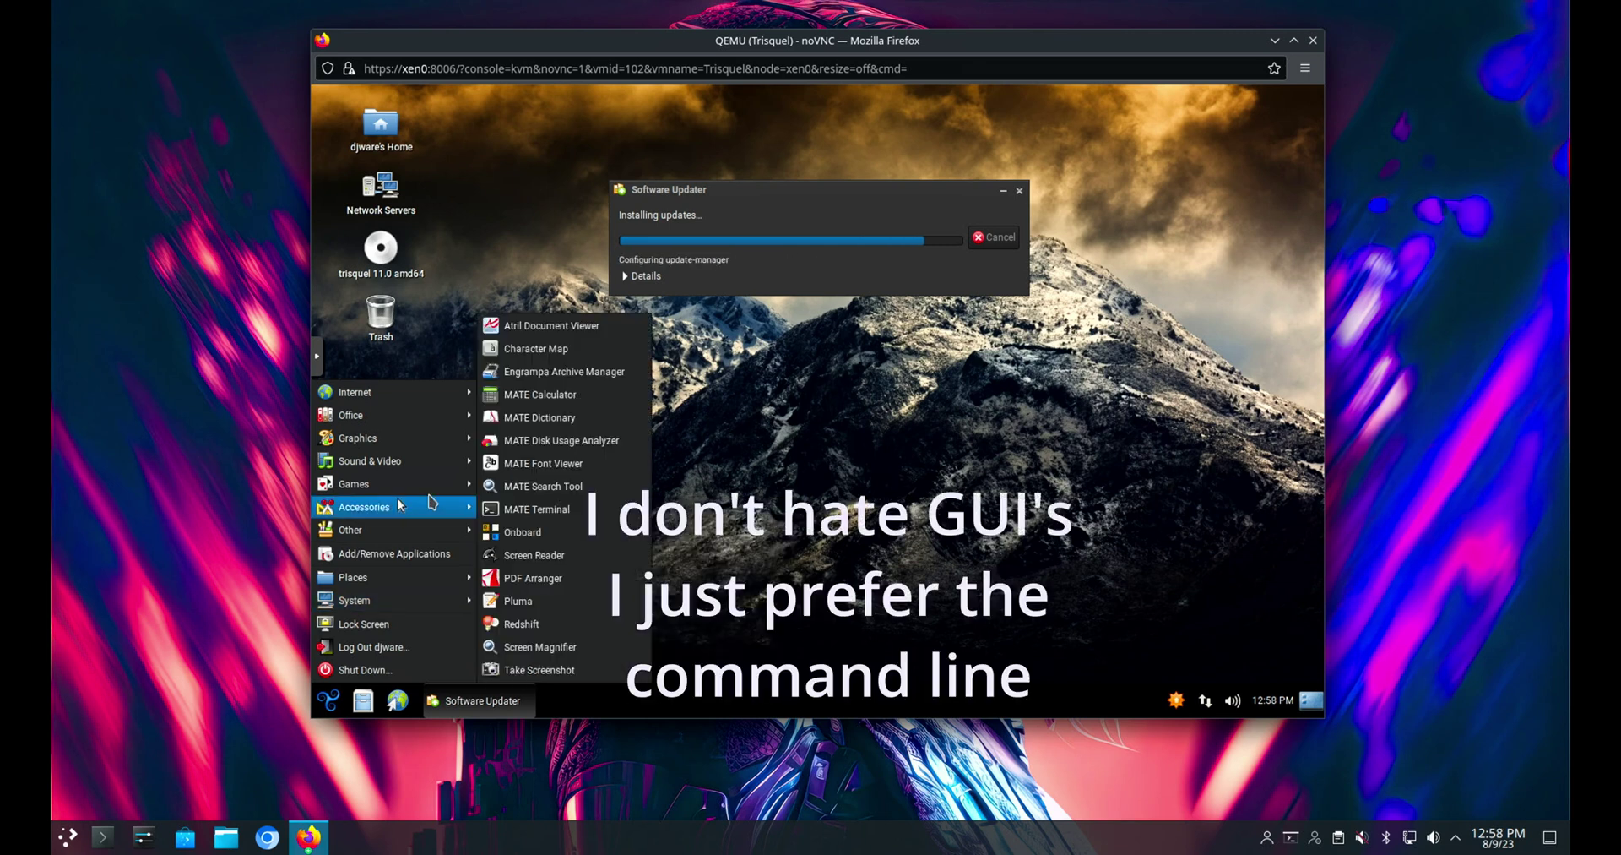
pyautogui.click(533, 509)
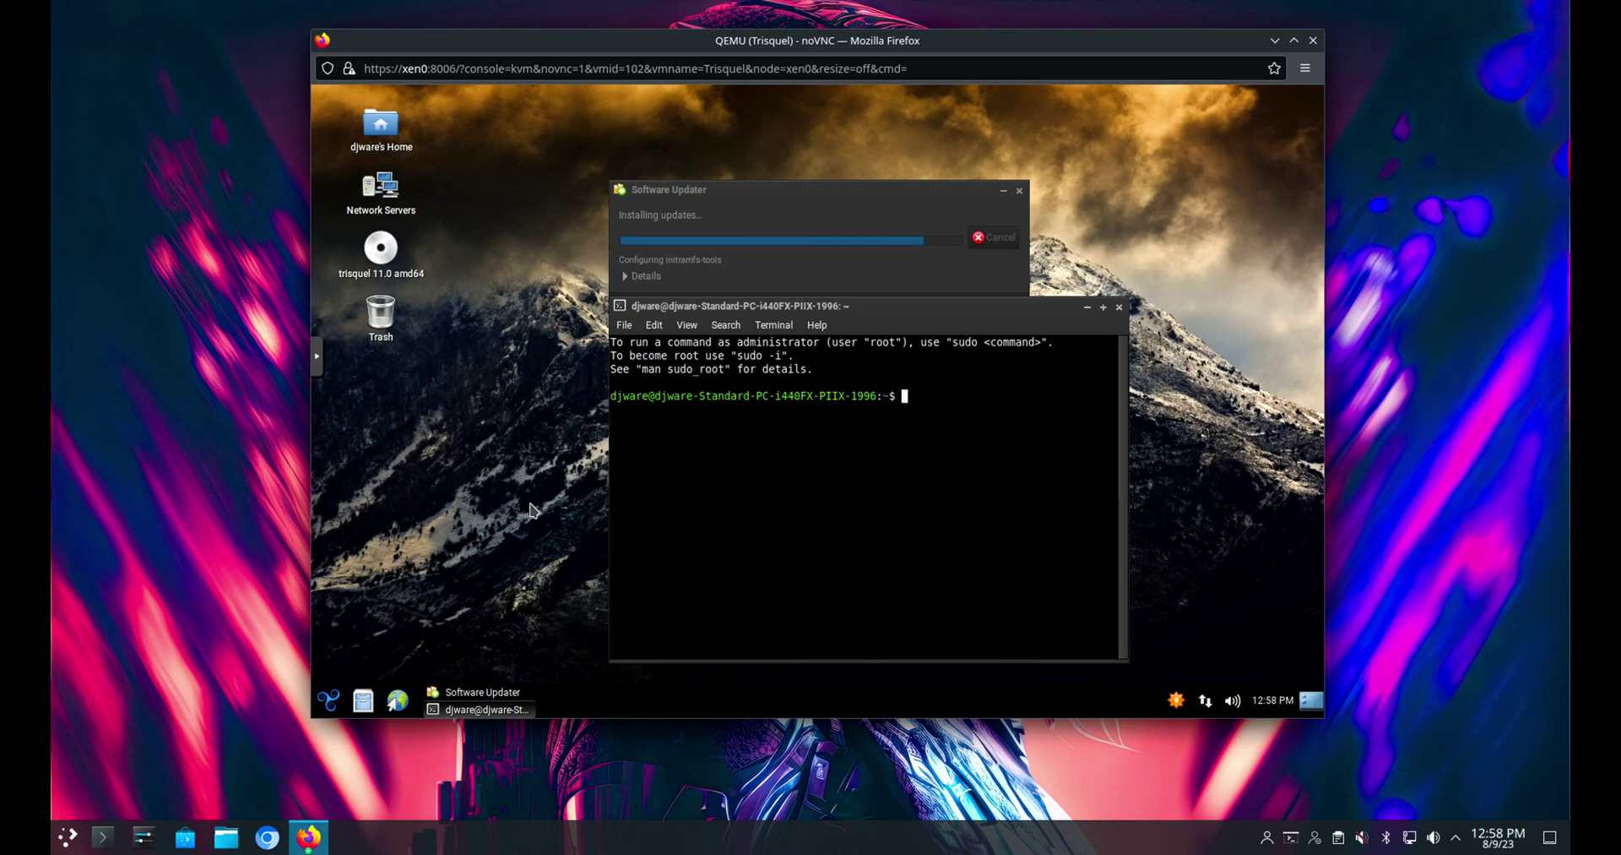
# Run df -kh to check disk usage, then restart to finish updates and log back in.
pyautogui.write('df -kh')
pyautogui.press('Return')
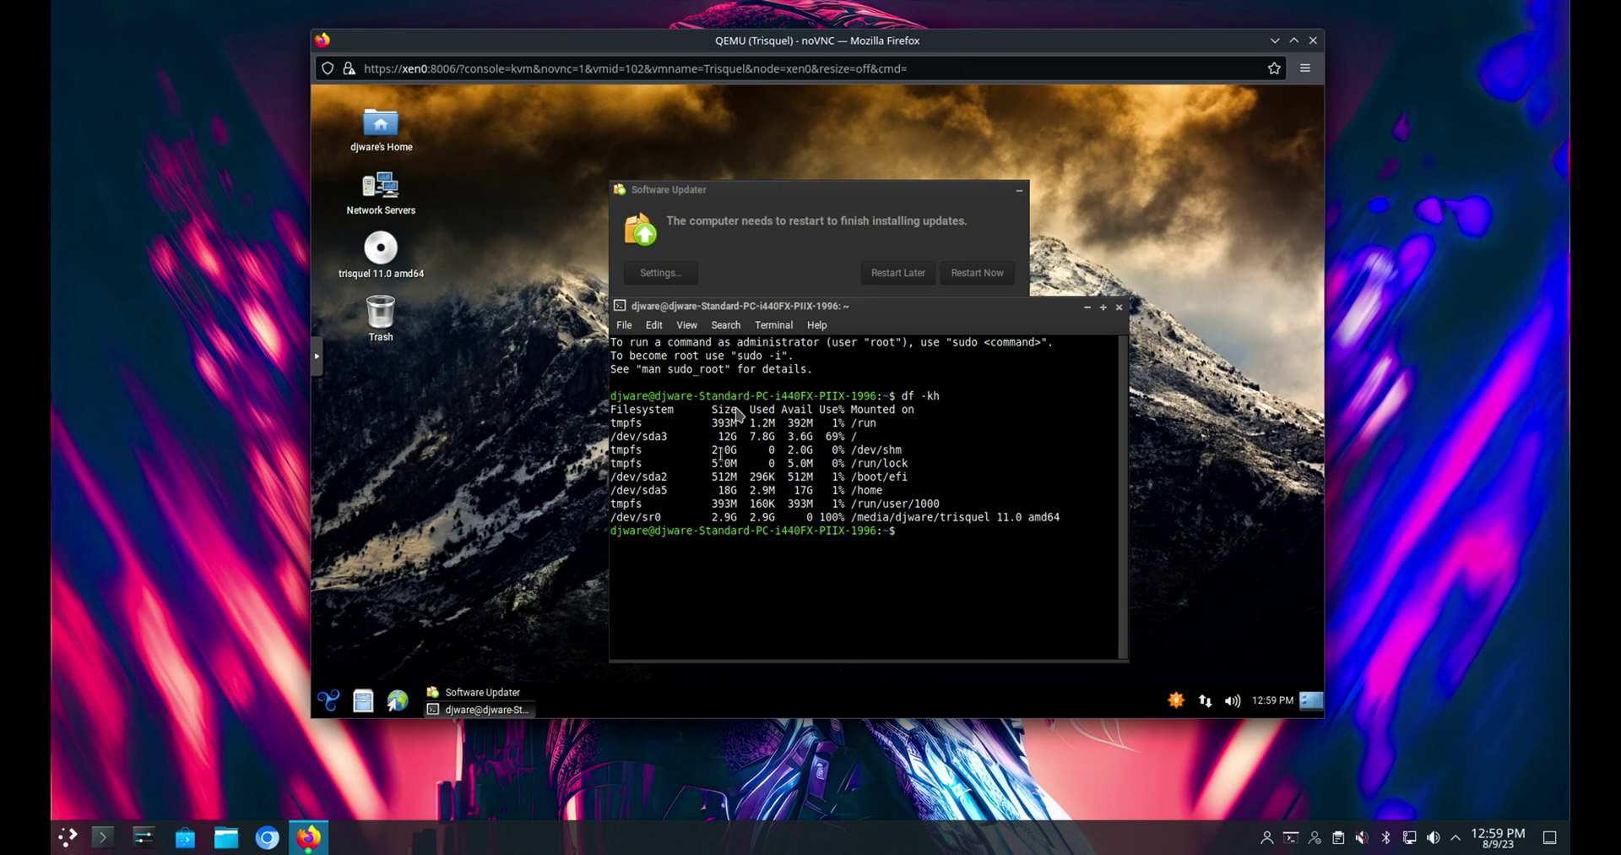
pyautogui.click(810, 255)
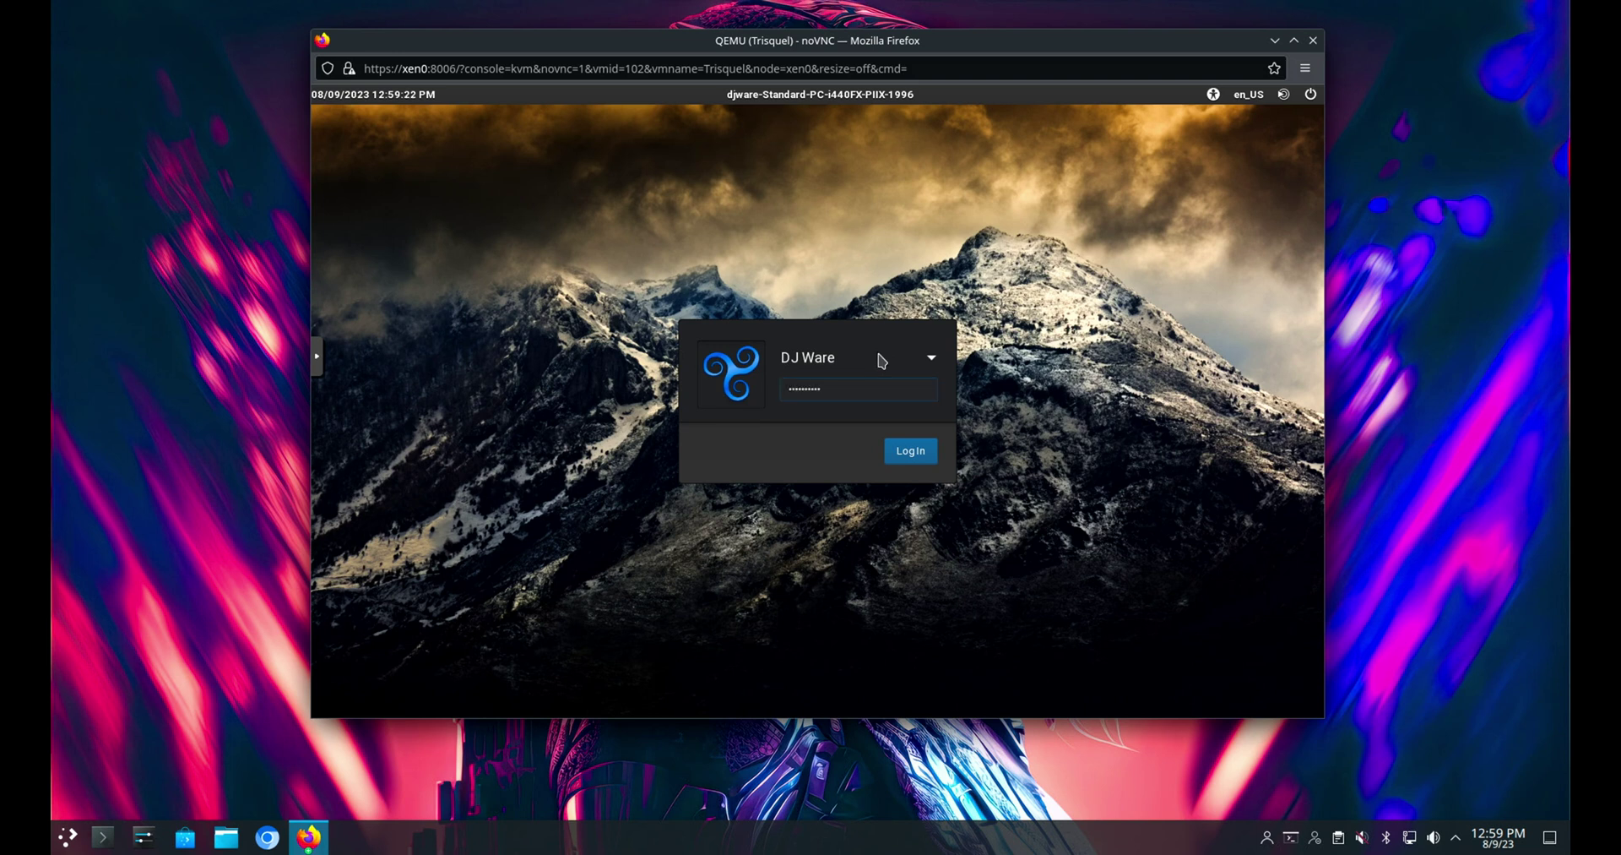
pyautogui.press('Return')
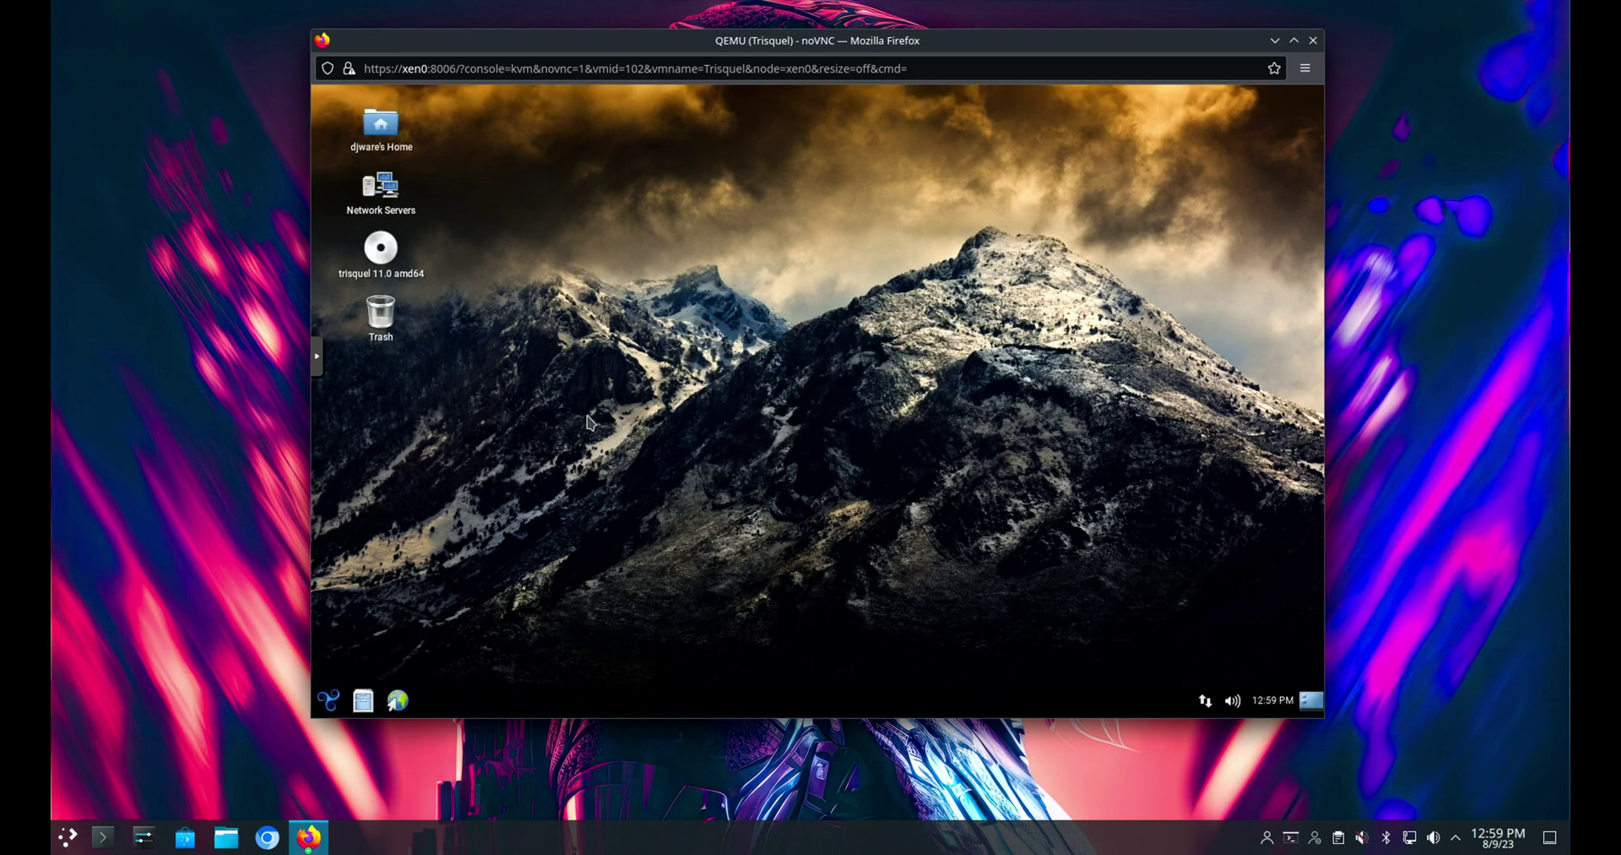
# Open MATE Terminal and run uname -a, showing kernel 5.15.0-78-generic.
pyautogui.click(328, 700)
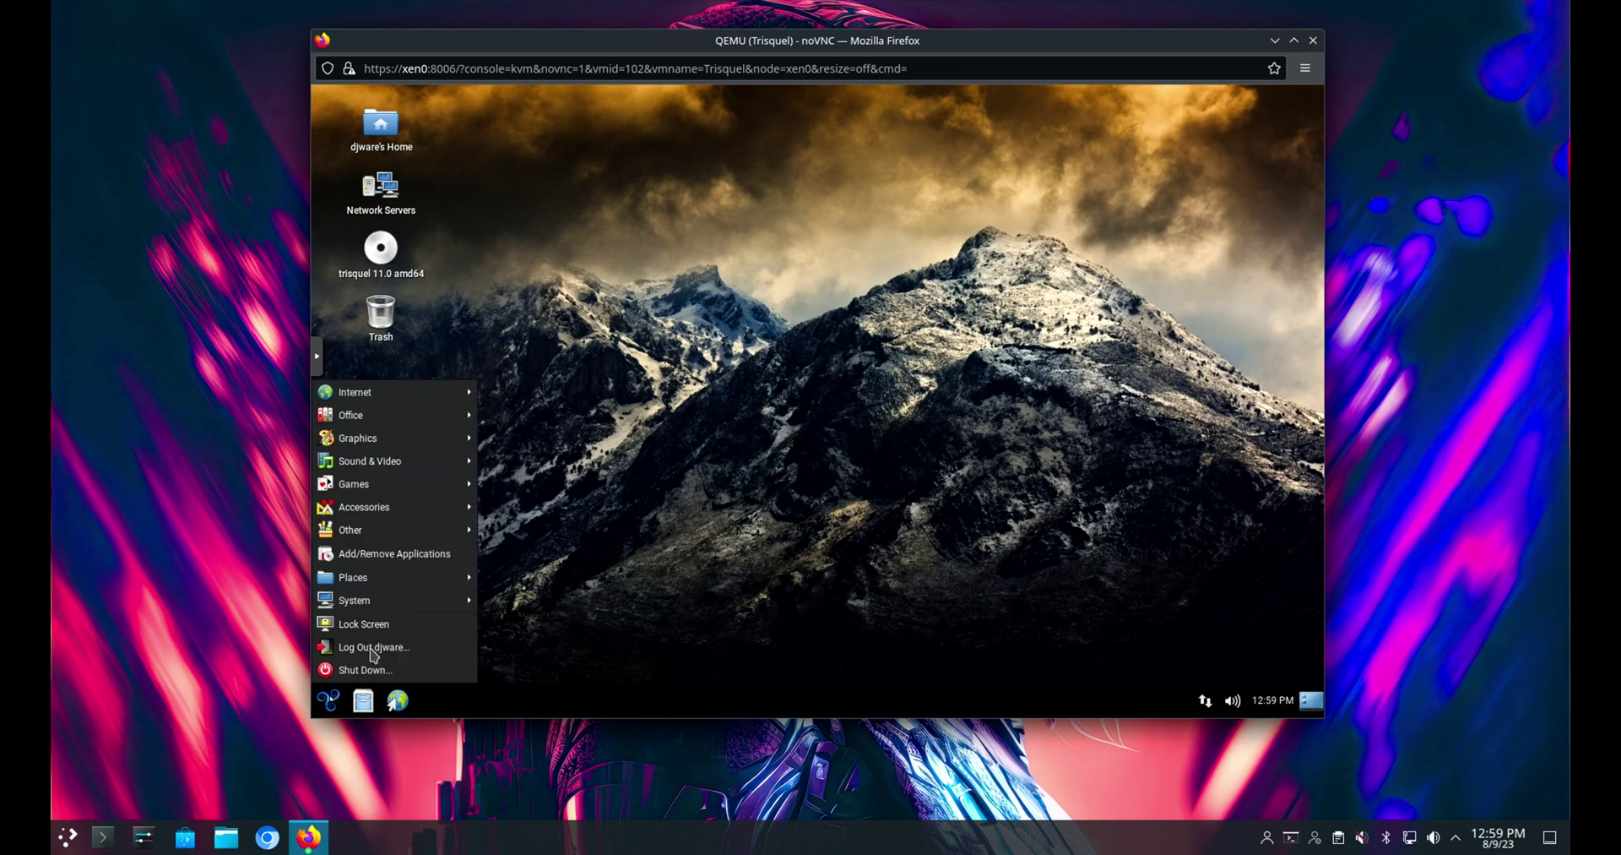
pyautogui.moveTo(421, 486)
pyautogui.moveTo(417, 517)
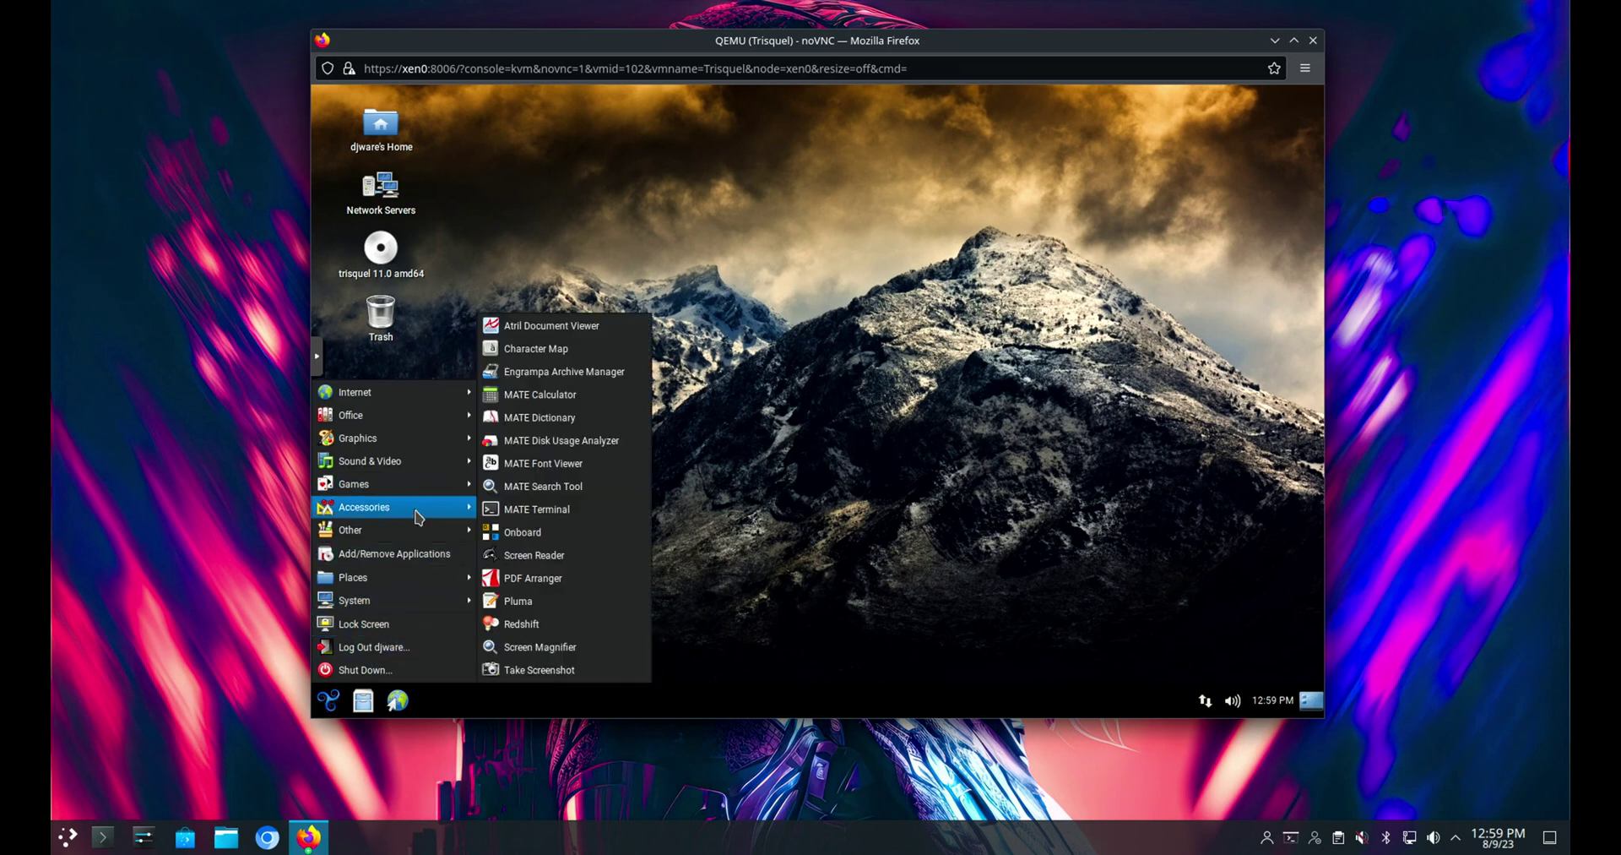
pyautogui.click(515, 510)
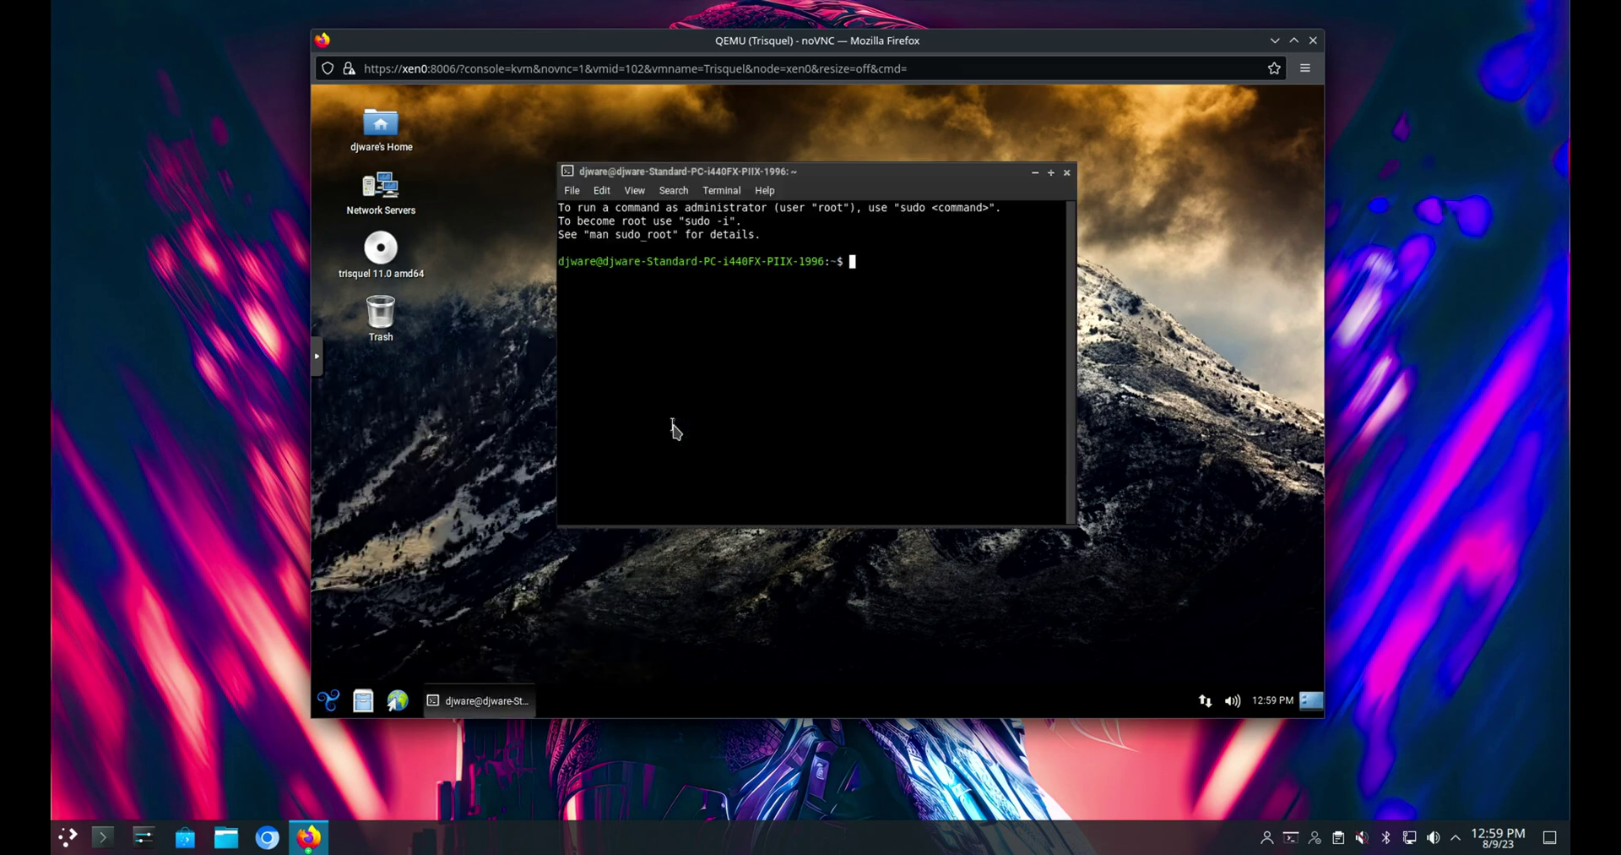
pyautogui.write('uname -a')
pyautogui.press('Return')
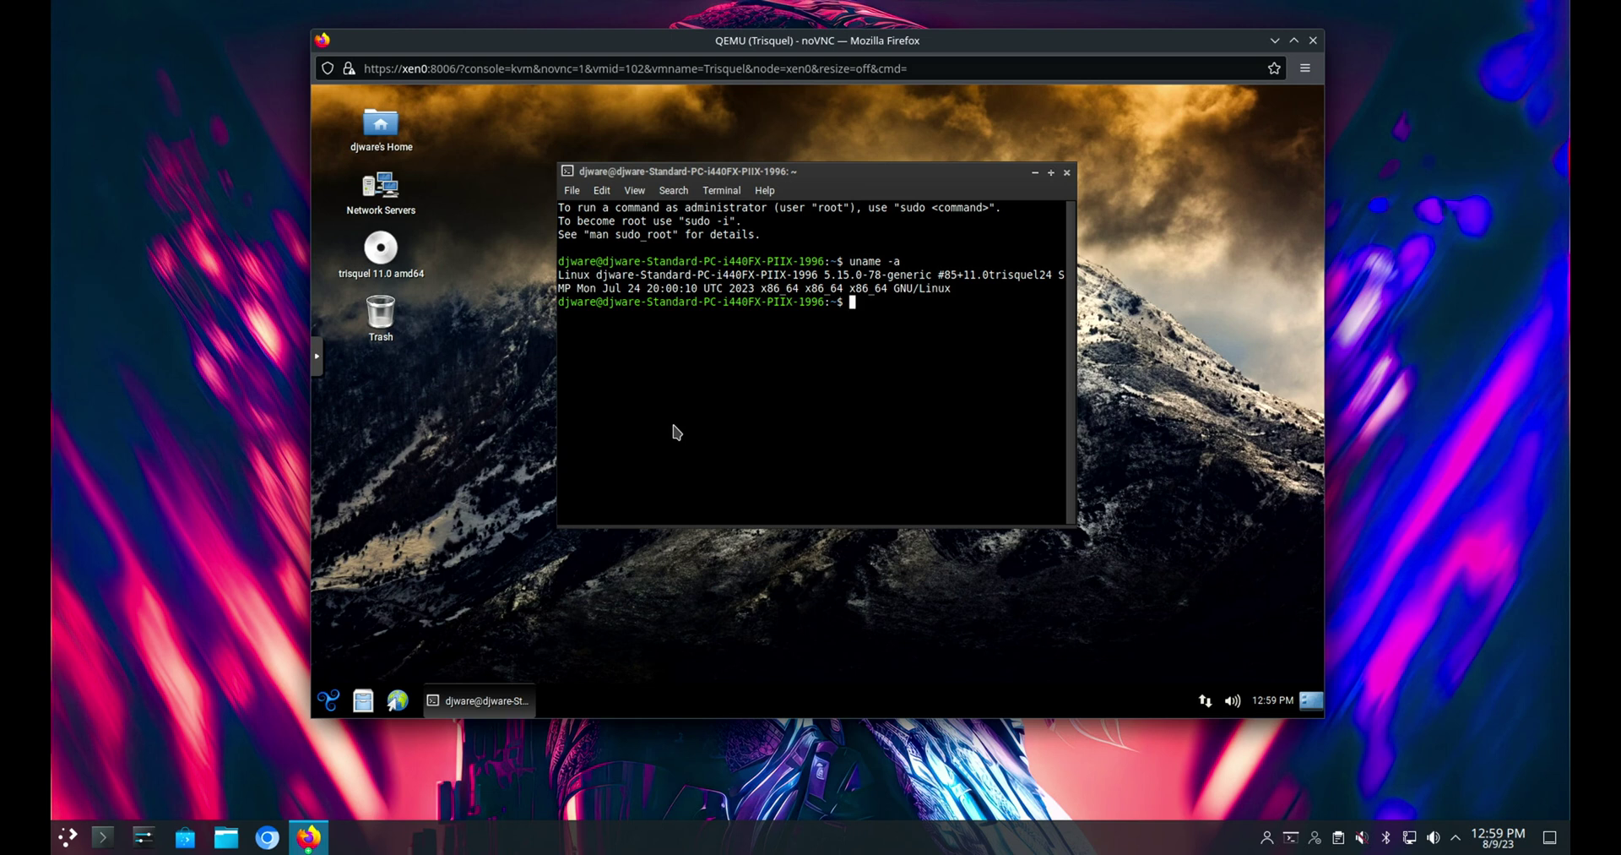
# Display /etc/os-release with more, confirming Trisquel 11.0 Aramo.
pyautogui.write('more /etc/os-release')
pyautogui.press('Return')
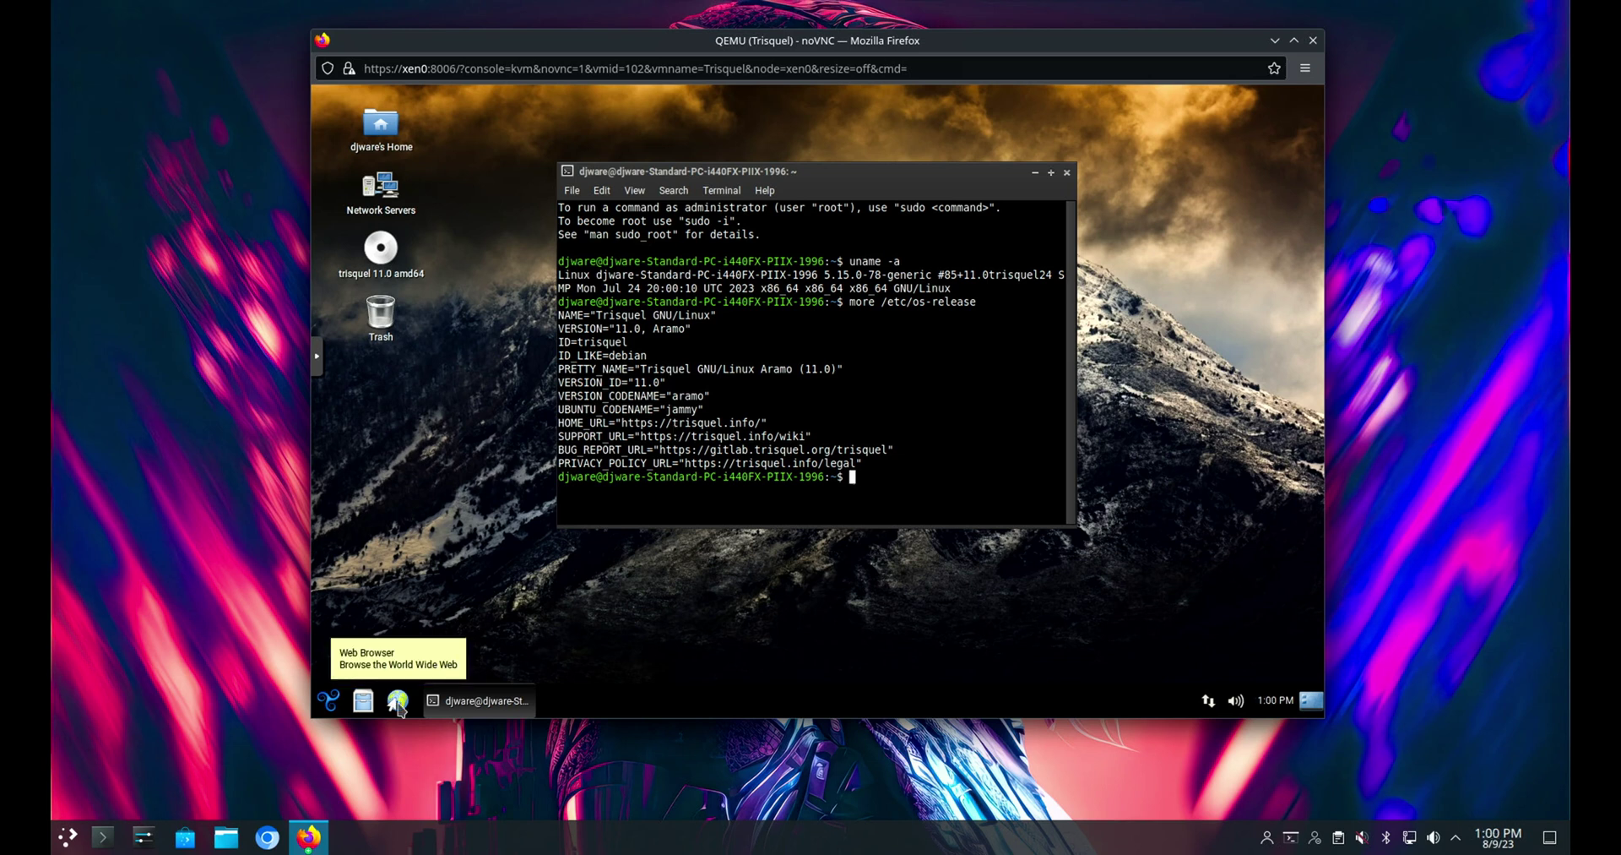
pyautogui.click(397, 701)
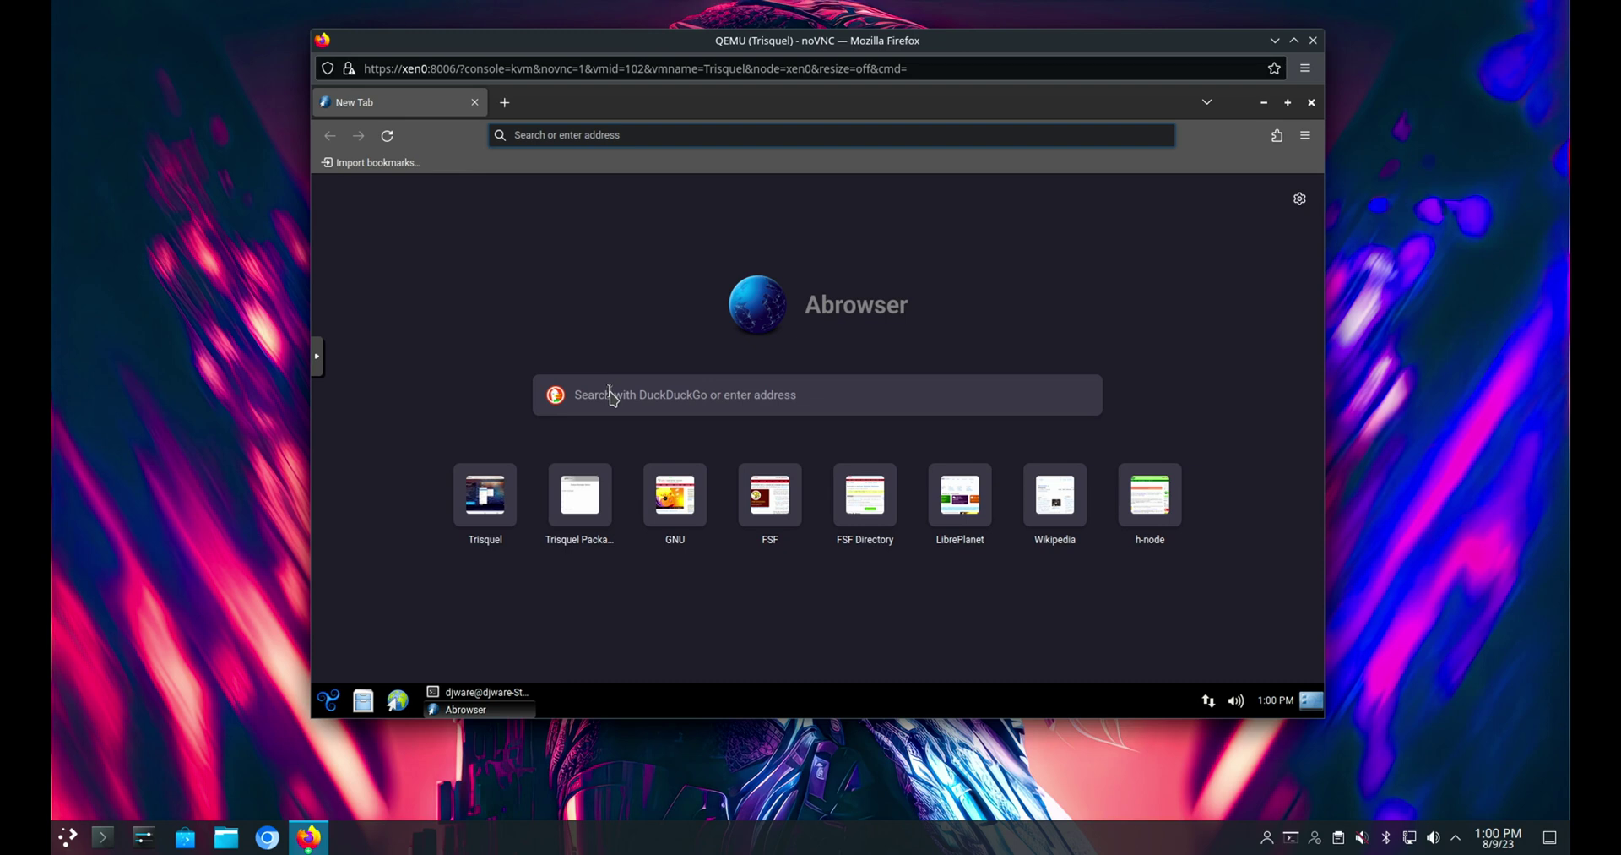
pyautogui.click(609, 405)
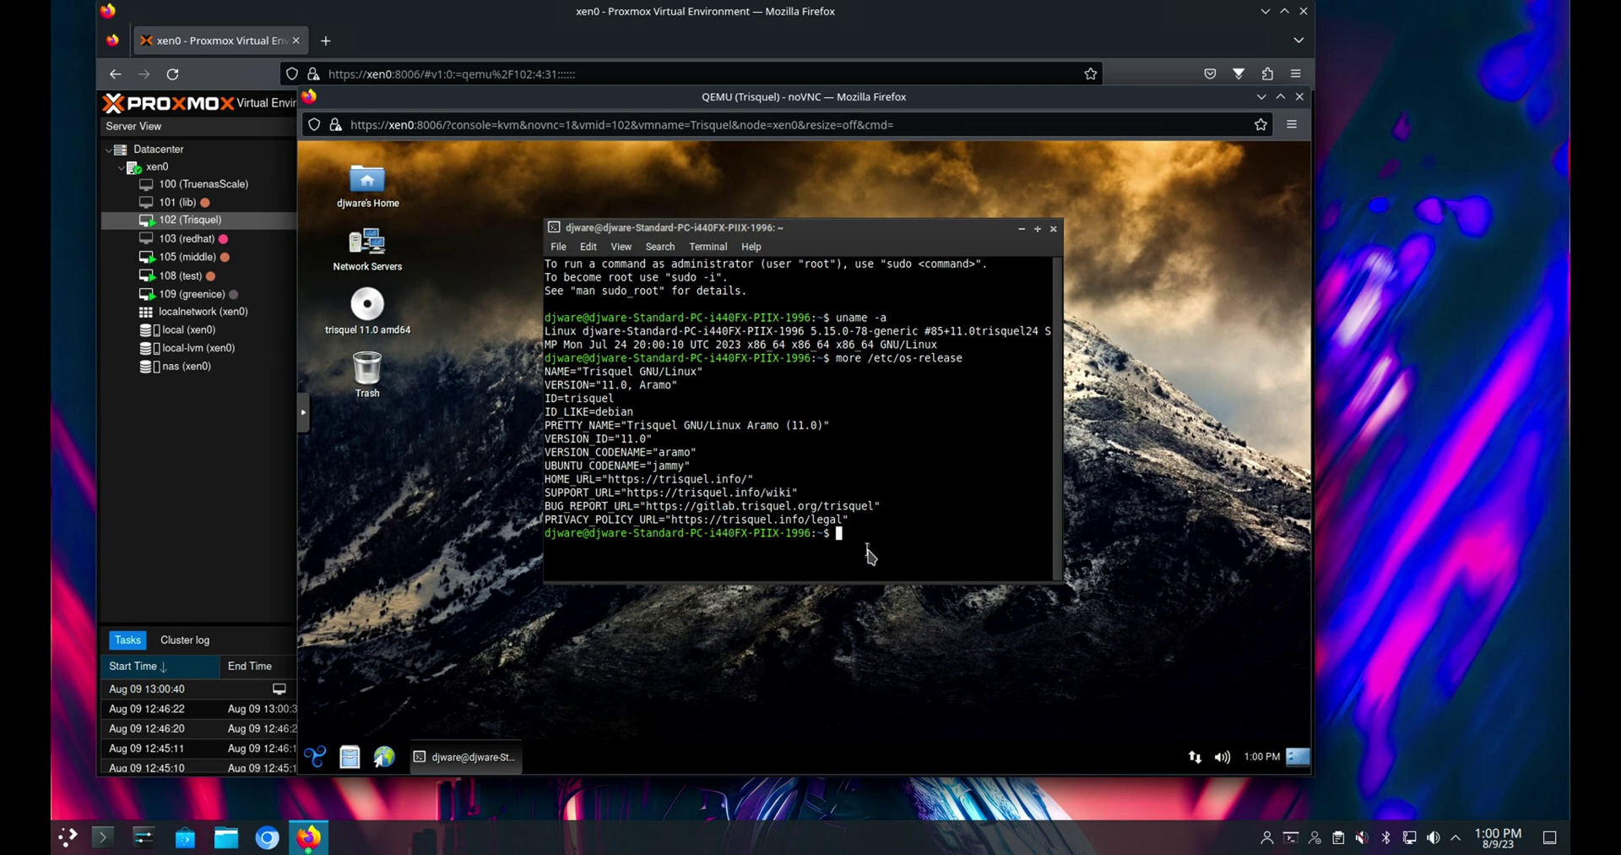
# Install git, htop, neofetch and glances with sudo apt, then try the snaps command.
pyautogui.write('sudo apt install git htop n')
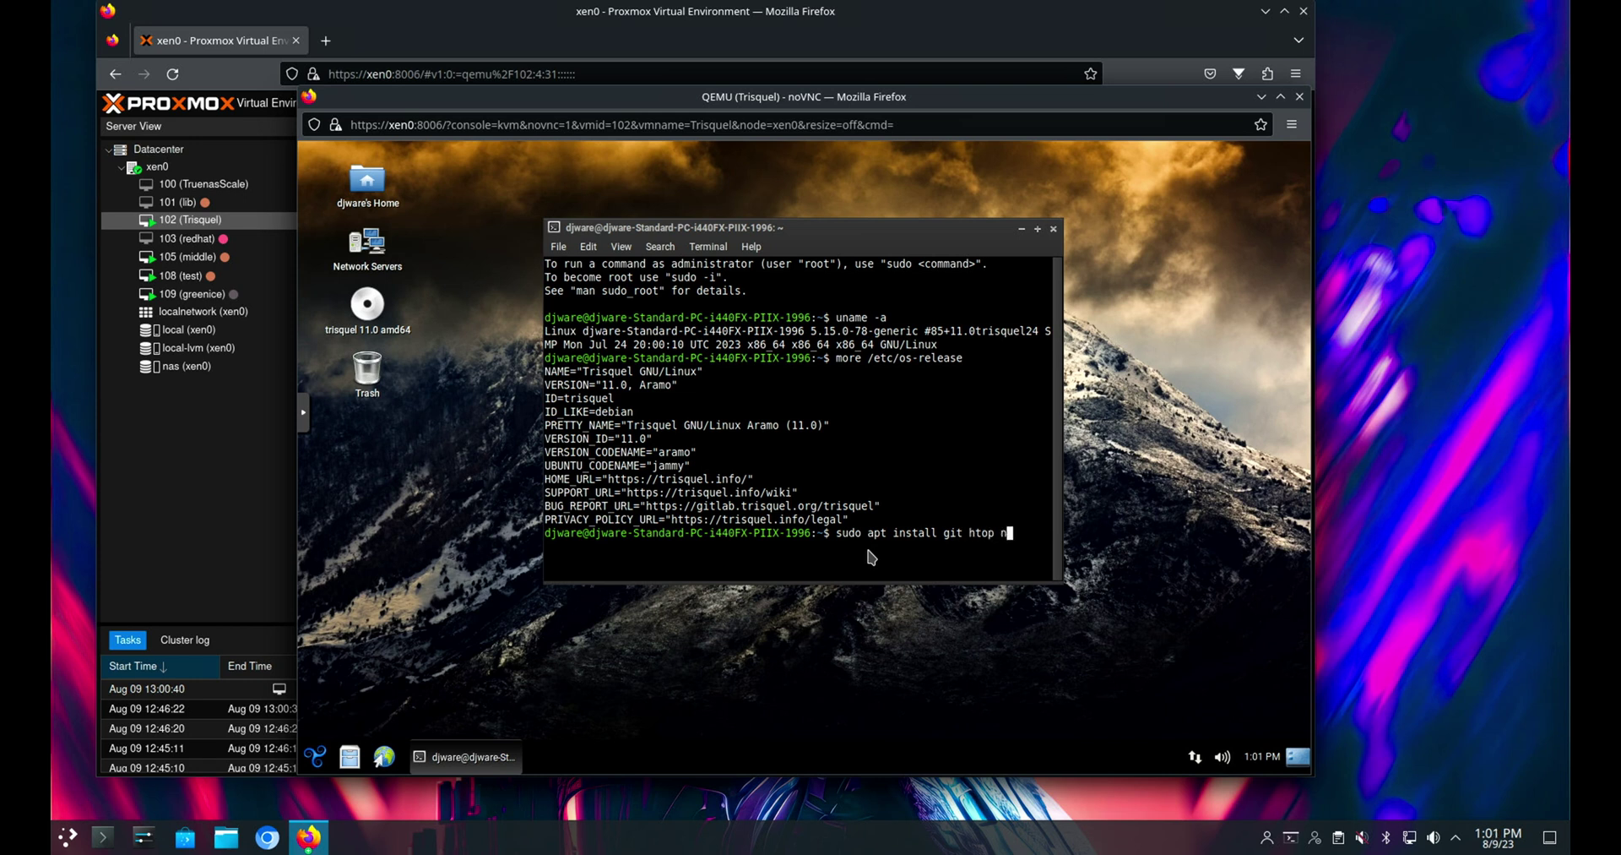
pyautogui.write('eopf')
pyautogui.press('BackSpace')
pyautogui.press('BackSpace')
pyautogui.write('fetch')
pyautogui.press('Return')
pyautogui.write('glances')
pyautogui.press('Return')
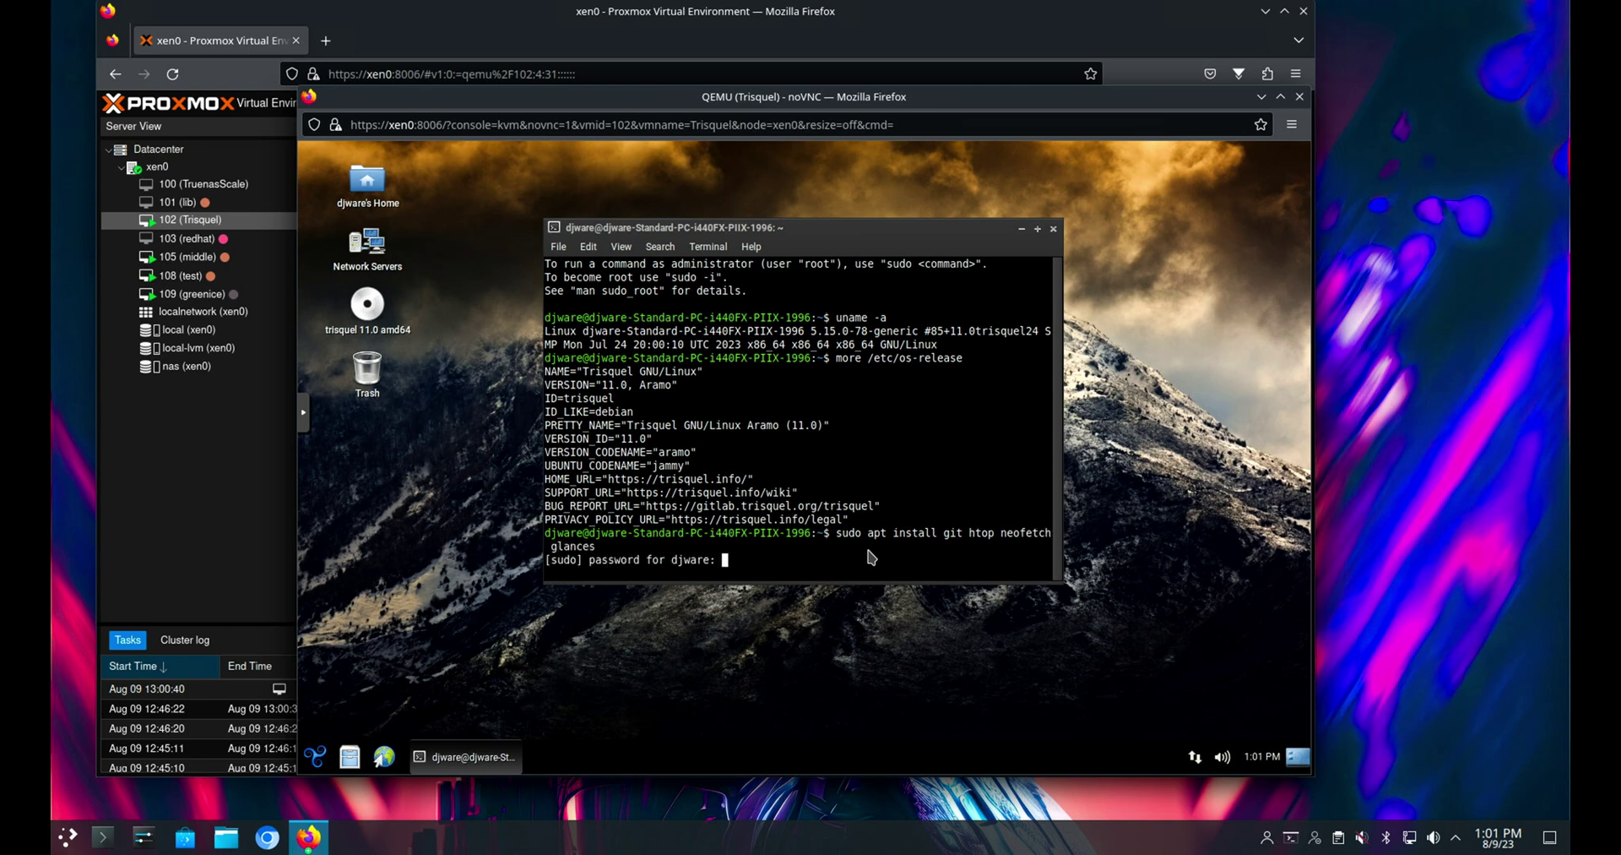
pyautogui.press('Return')
pyautogui.press('Return')
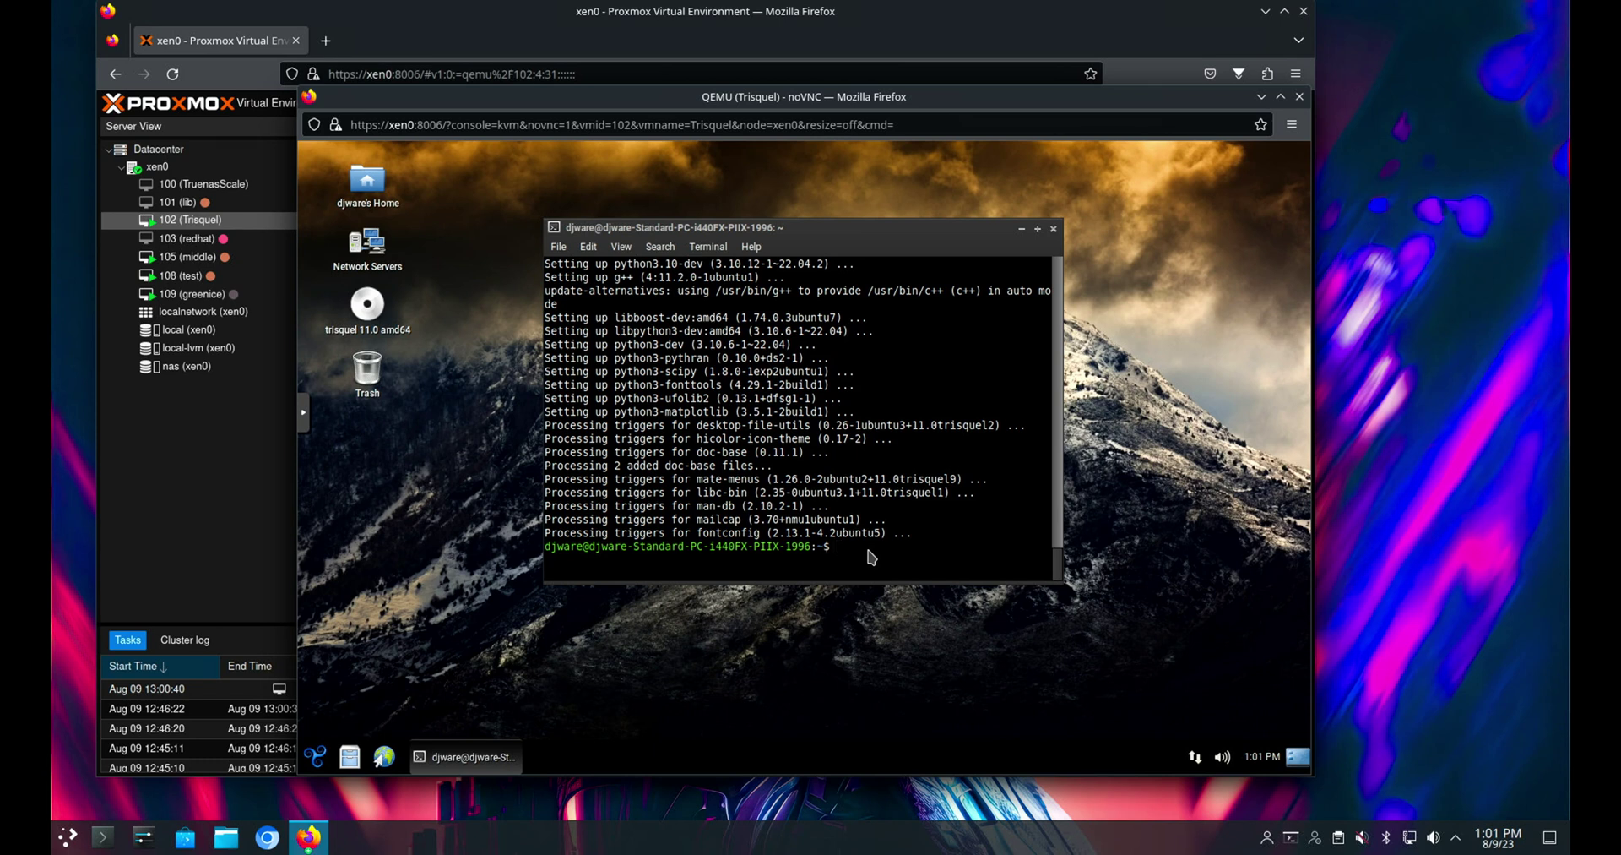
pyautogui.write('snaps')
pyautogui.press('Return')
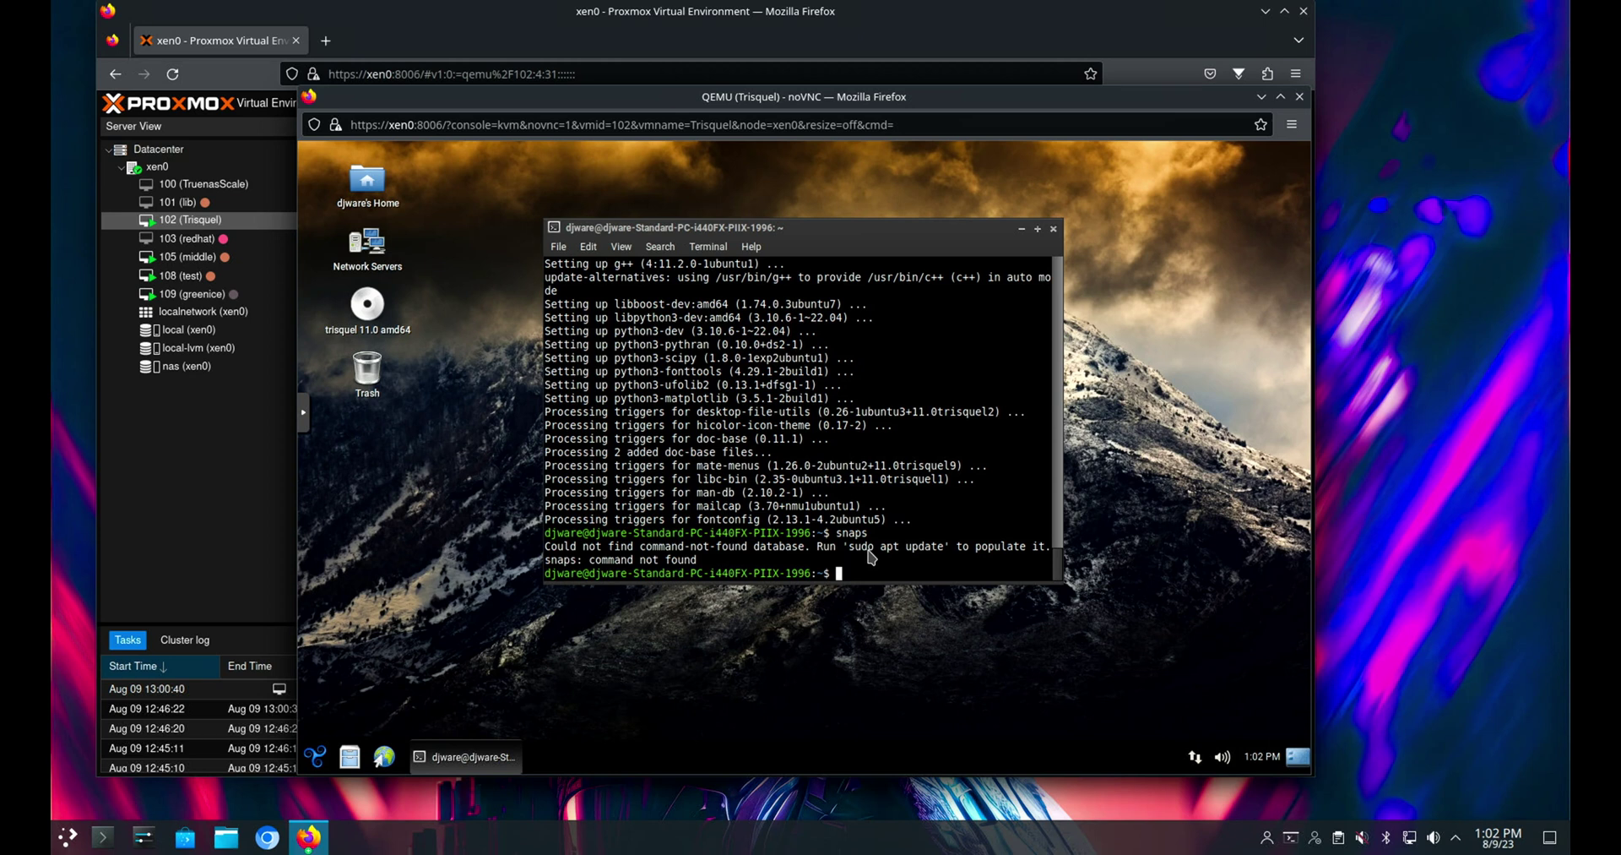
# Run htop and glances in the terminal, quitting each with q, then display system info with neofetch.
pyautogui.write('htop')
pyautogui.press('Return')
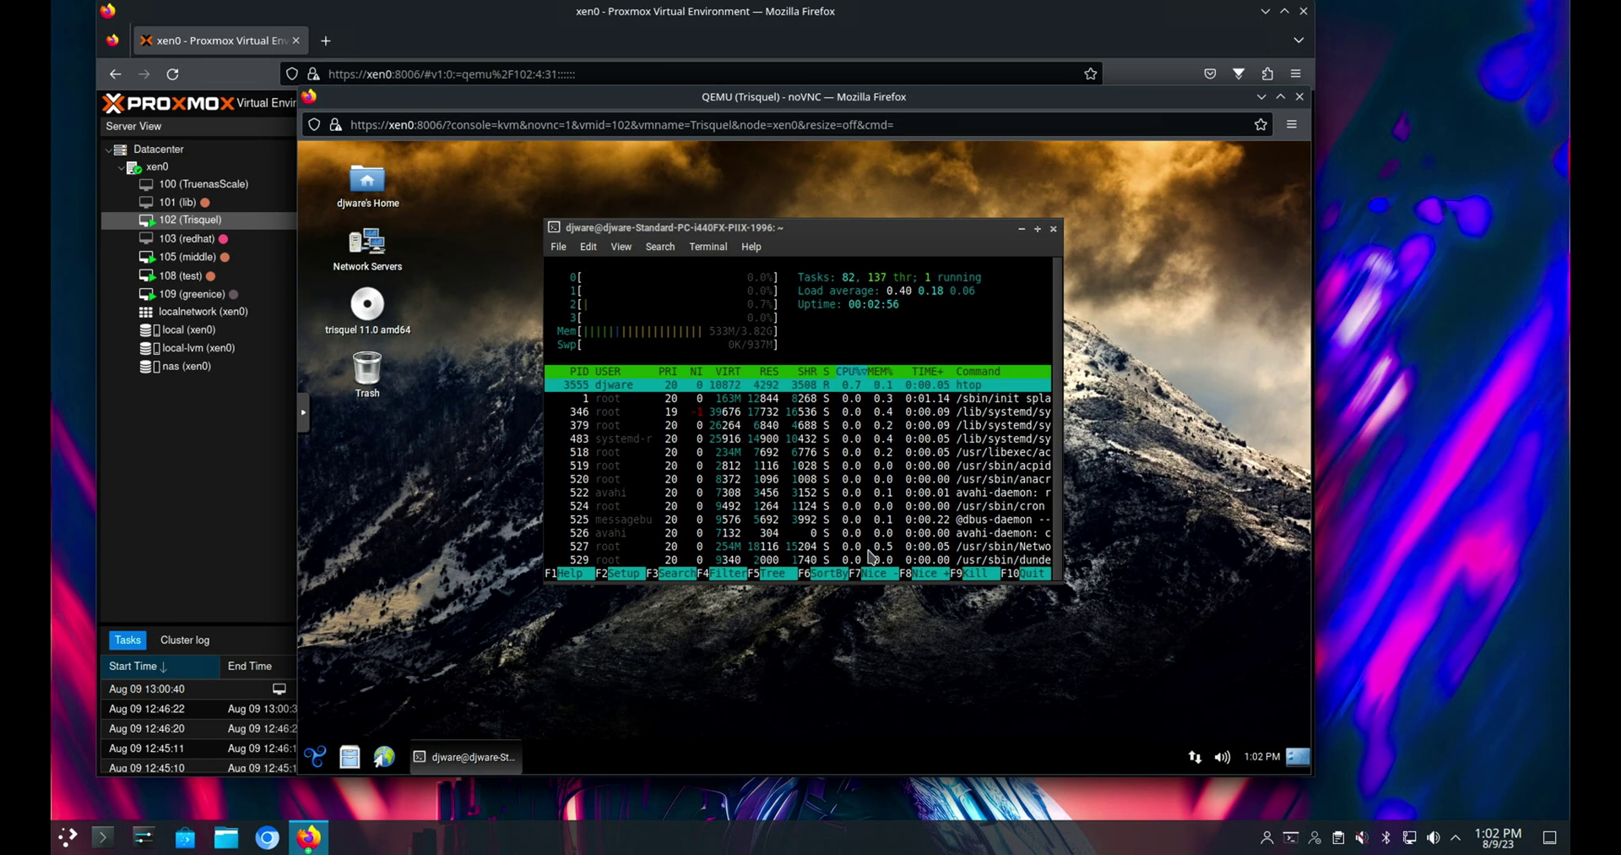
pyautogui.write('q')
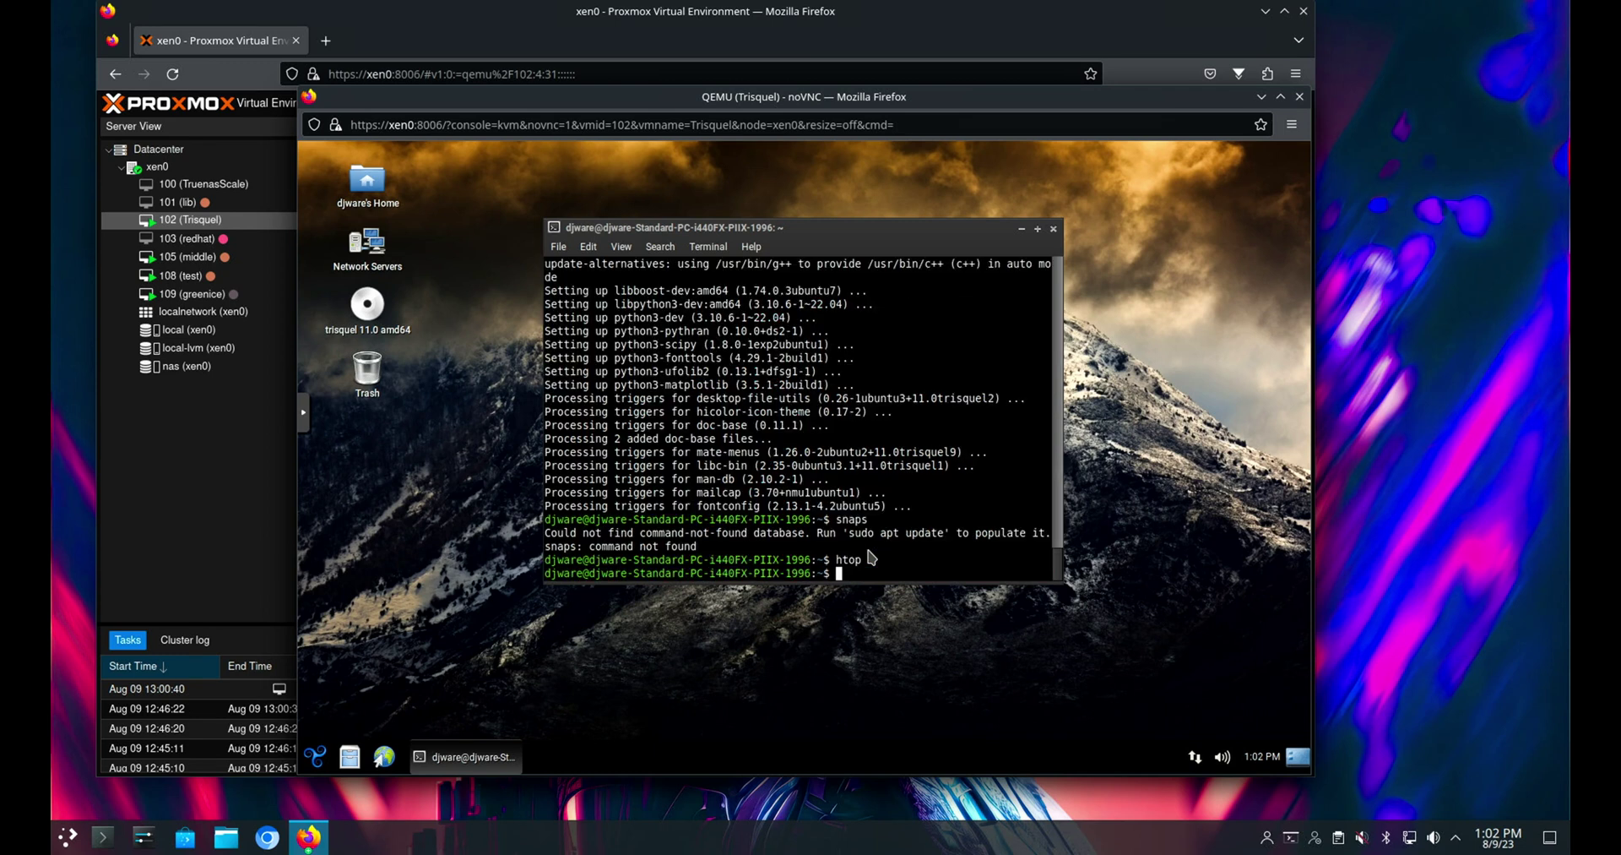
pyautogui.write('glances')
pyautogui.press('Return')
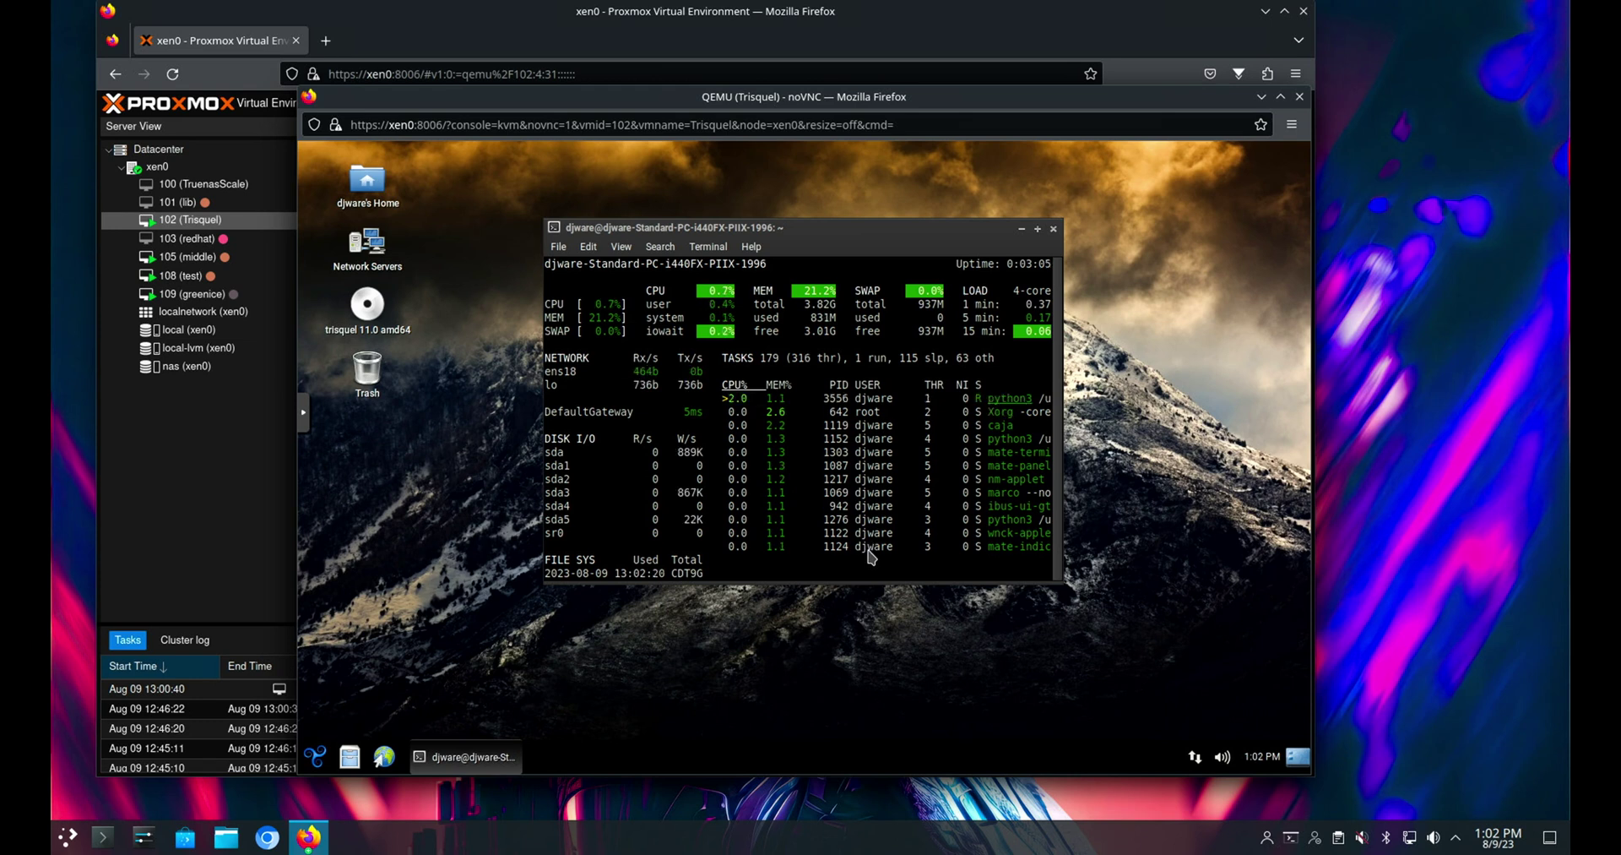
pyautogui.press('q')
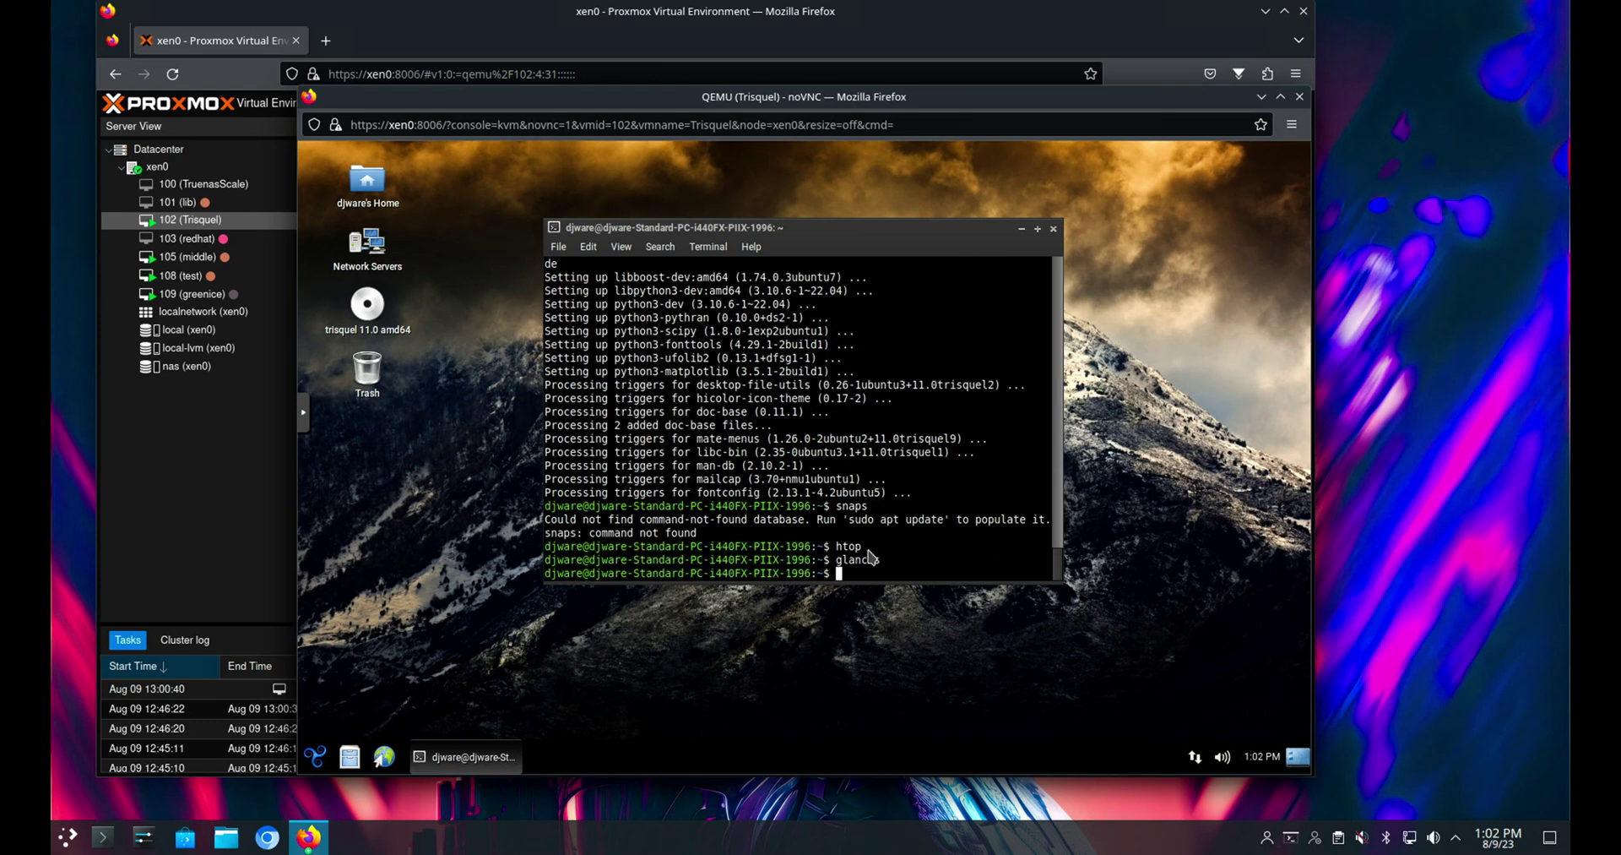
pyautogui.write('neofetch')
pyautogui.press('Return')
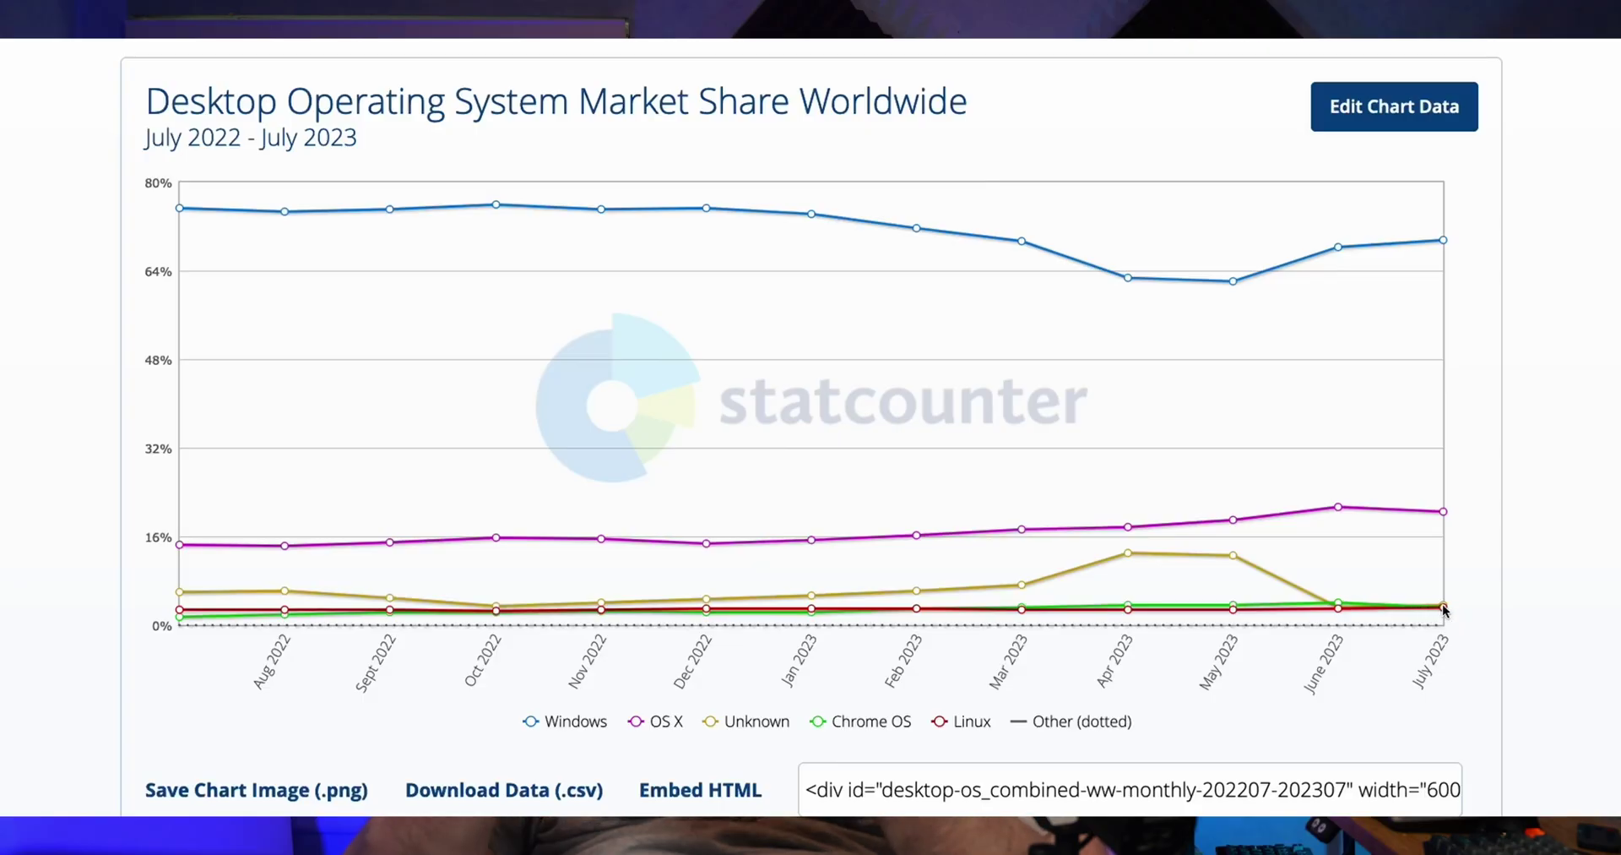
pyautogui.moveTo(1446, 608)
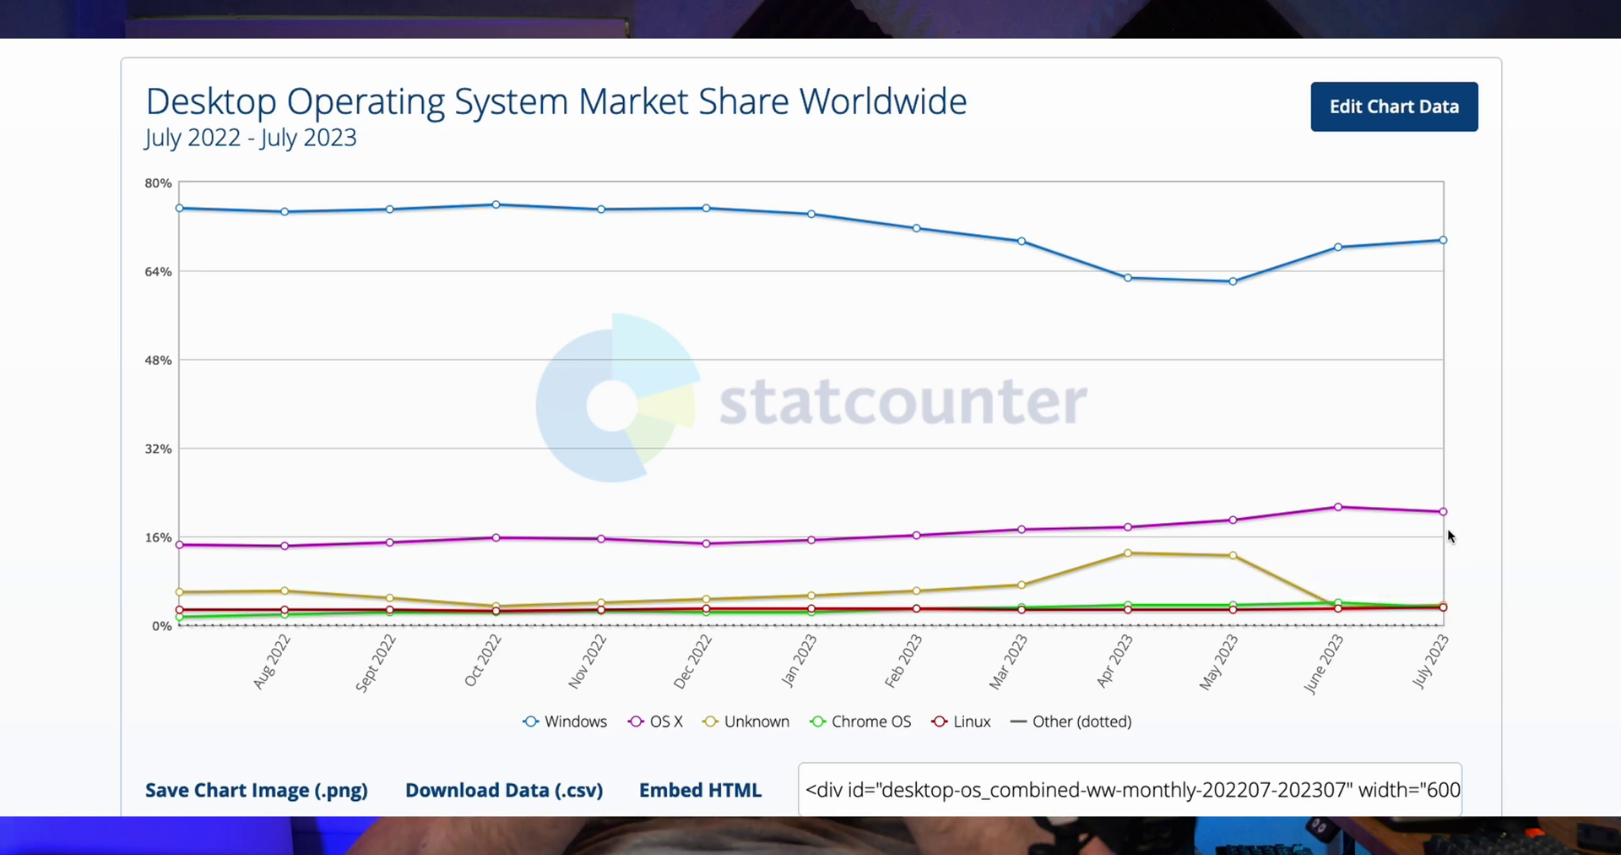
pyautogui.moveTo(1444, 512)
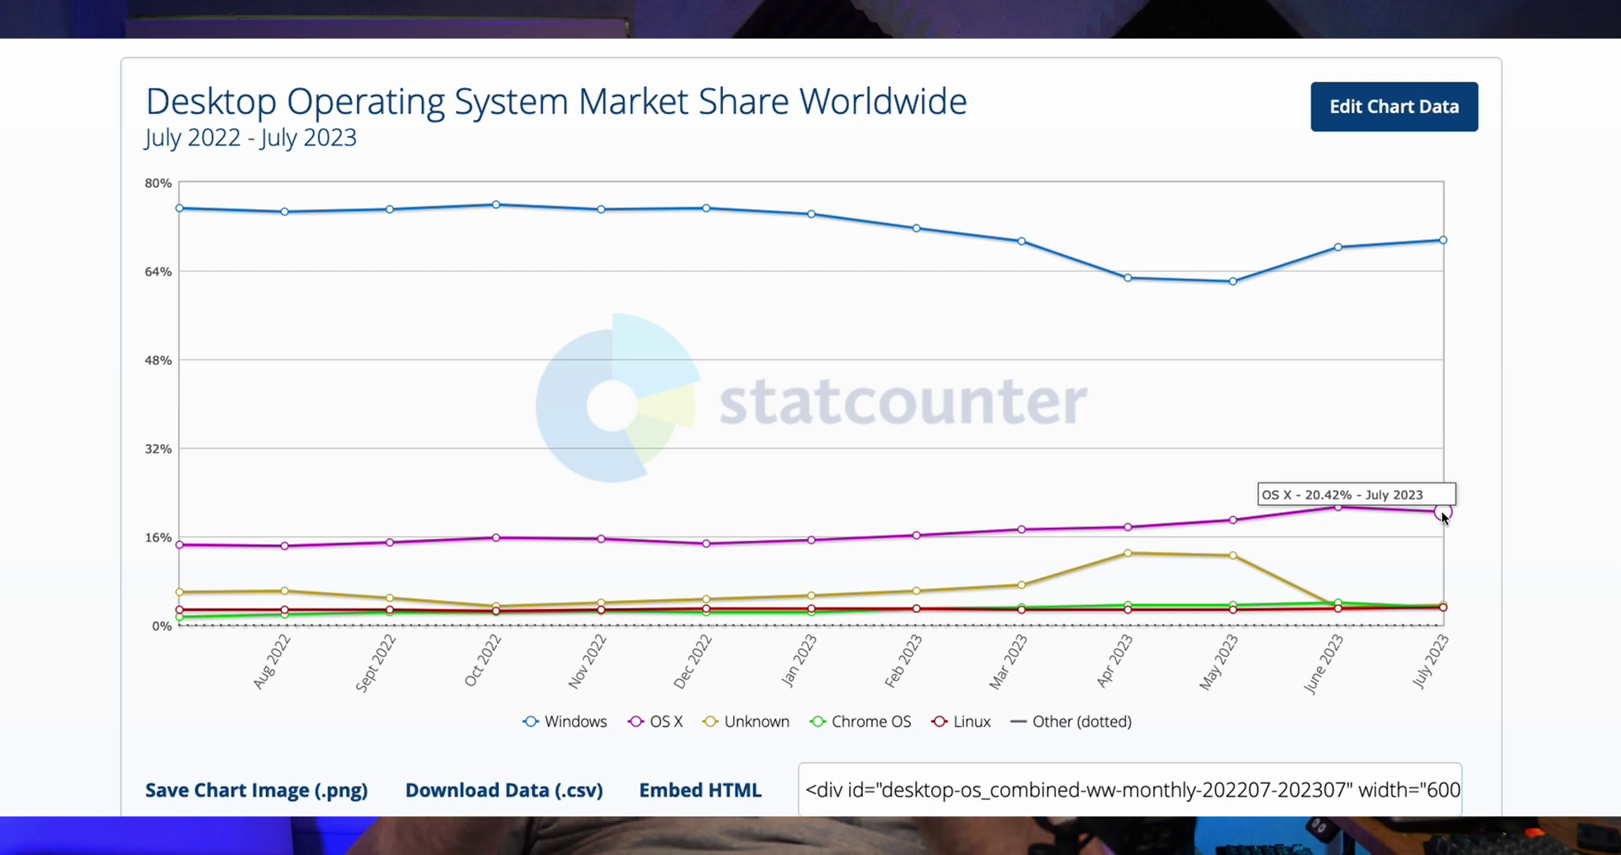